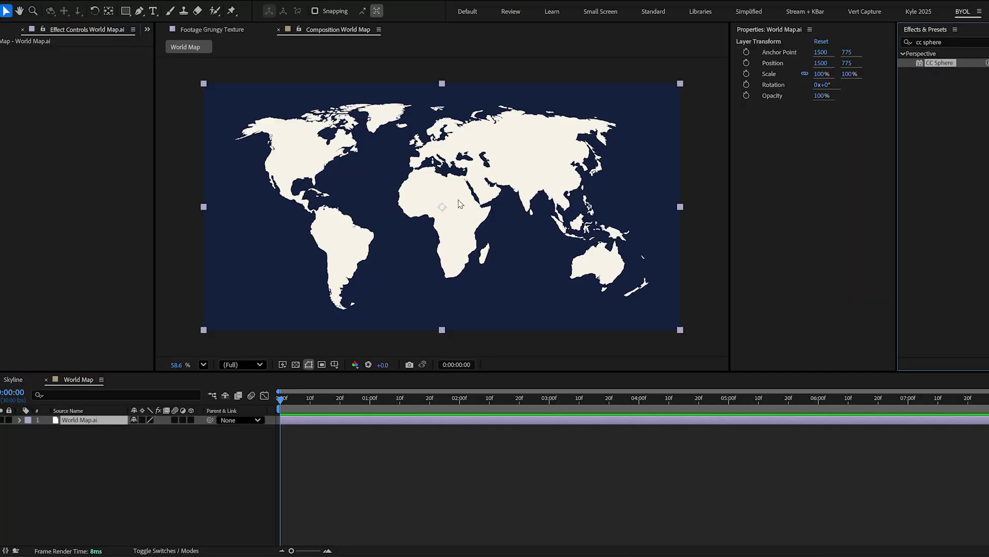
Step: Apply the CC Sphere effect to the World Map.ai layer and adjust the effect's settings
double_click(939, 62)
drag(87, 70, 135, 100)
click(20, 60)
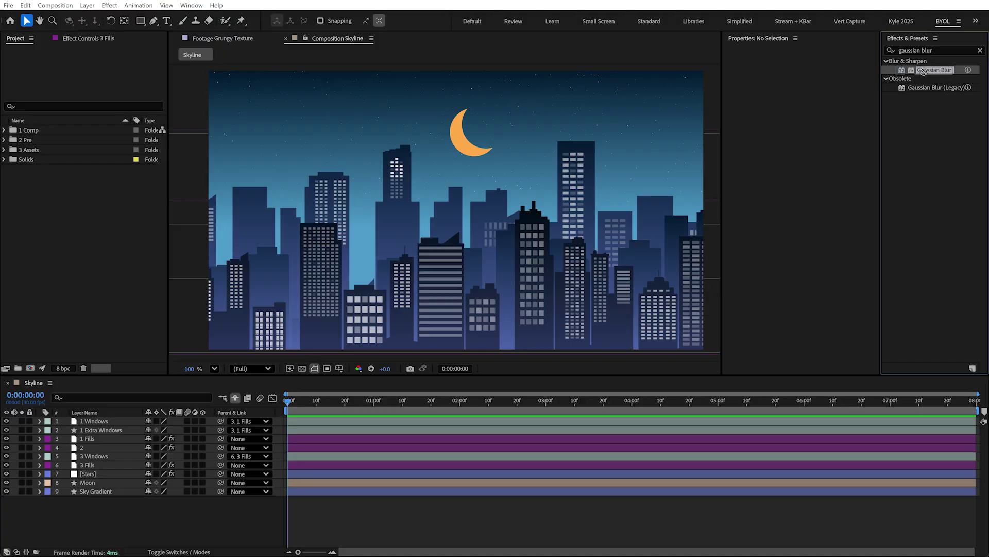
Step: Apply the Gaussian Blur effect to the 3 Windows and 3 Fills layers of the Skyline composition
drag(737, 180, 136, 458)
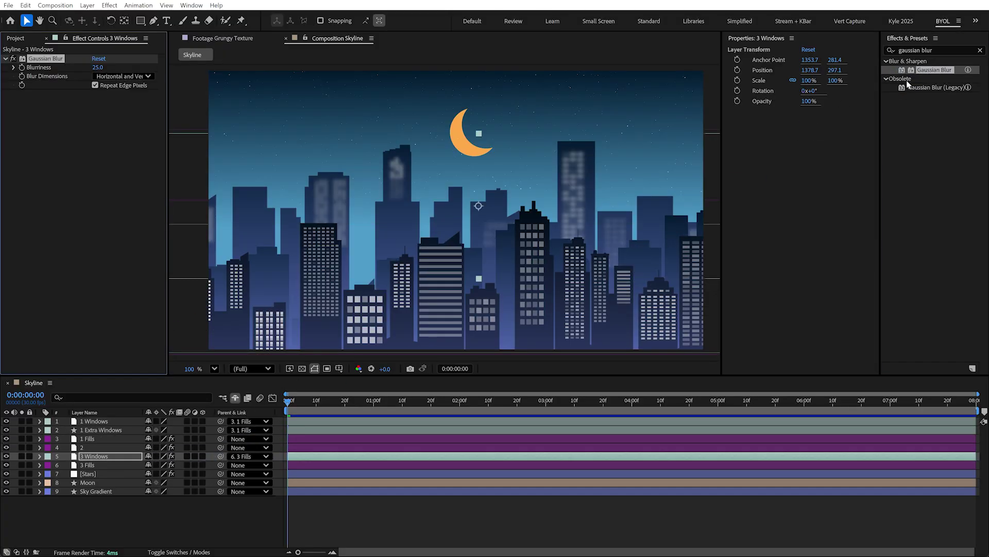
drag(929, 74, 131, 469)
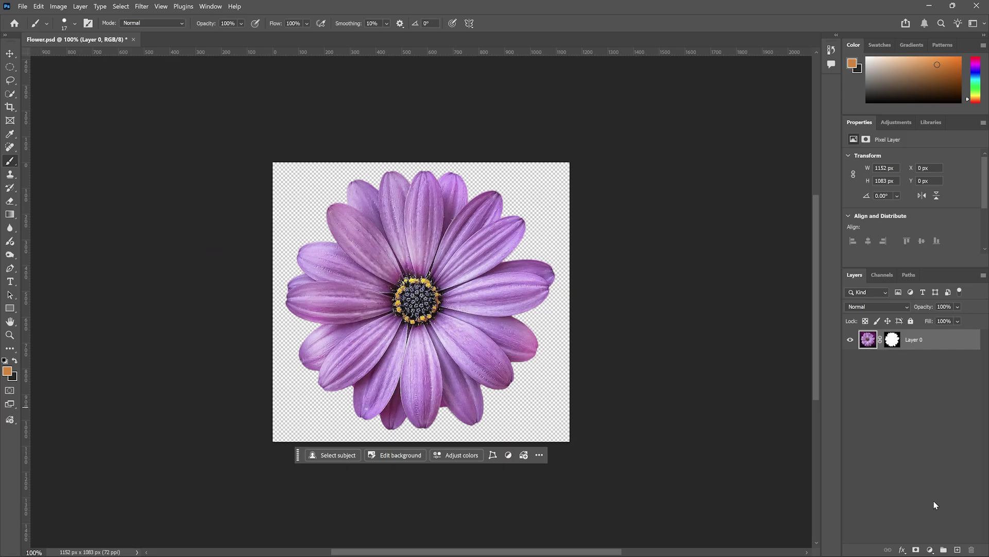
Step: Switch to Flower.psd in Photoshop, add a Hue/Saturation adjustment layer above Layer 0 and increase its Hue
click(931, 550)
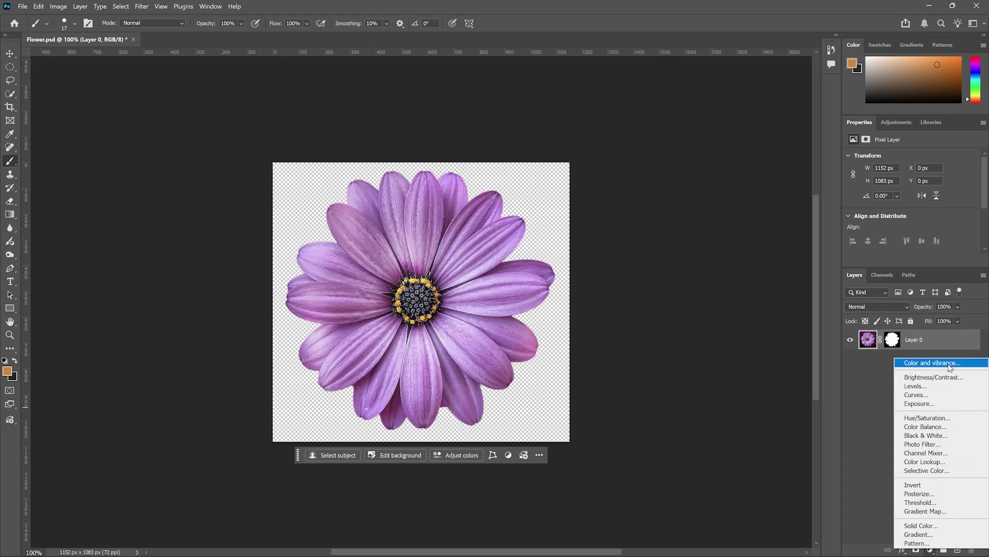
click(951, 418)
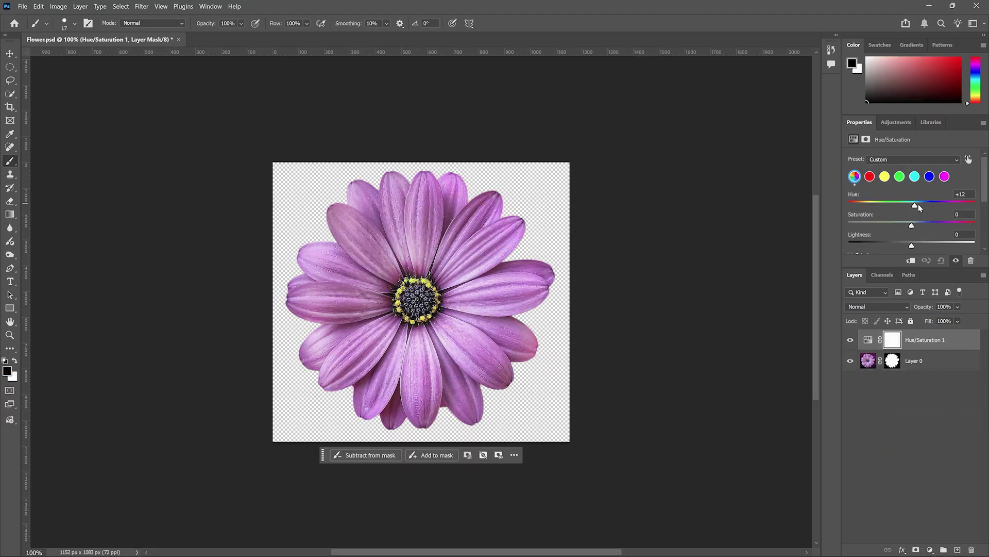
drag(918, 203, 966, 203)
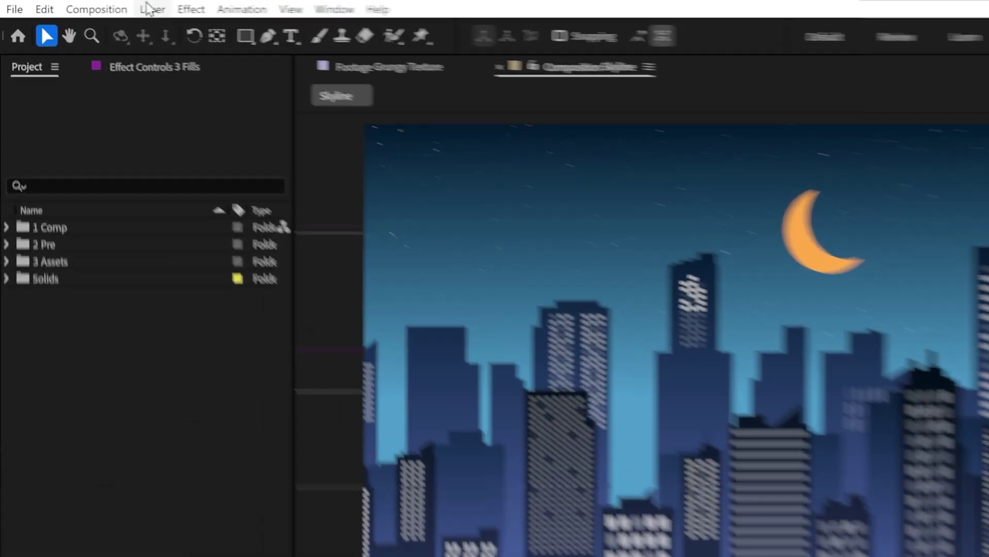
Step: Create a new adjustment layer in the After Effects Skyline composition and set its label color to Yellow
click(87, 6)
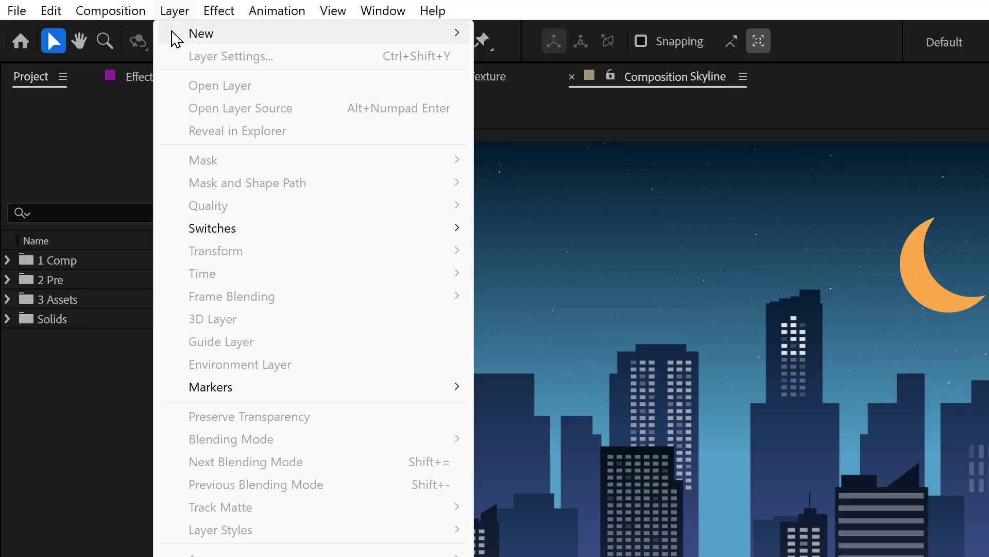
mouse_move(176, 37)
key(ctrl+alt+y)
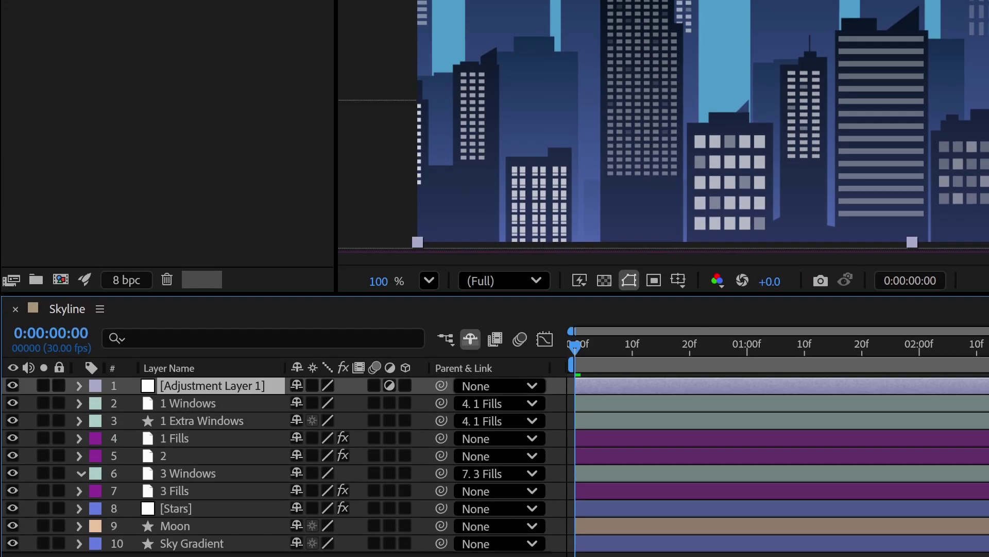
click(96, 386)
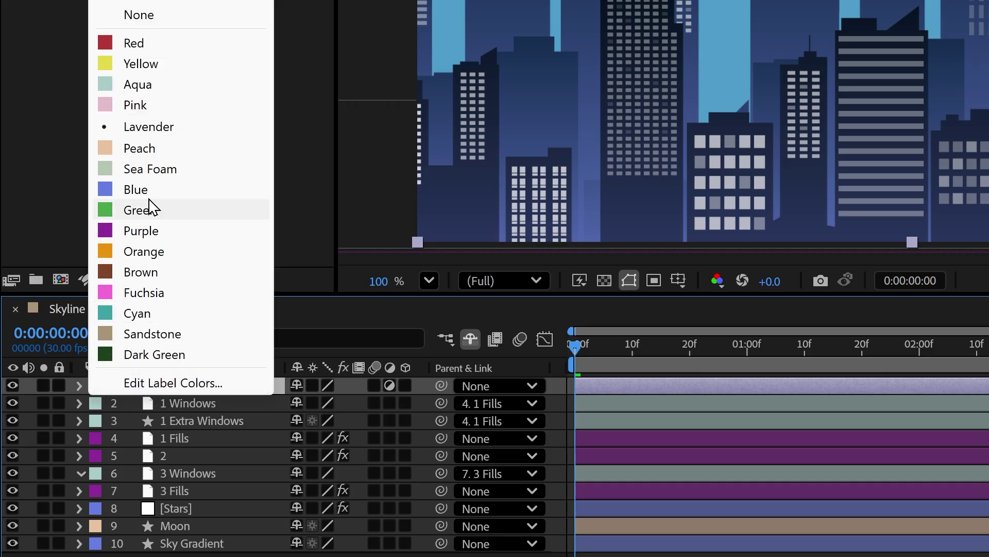
click(159, 66)
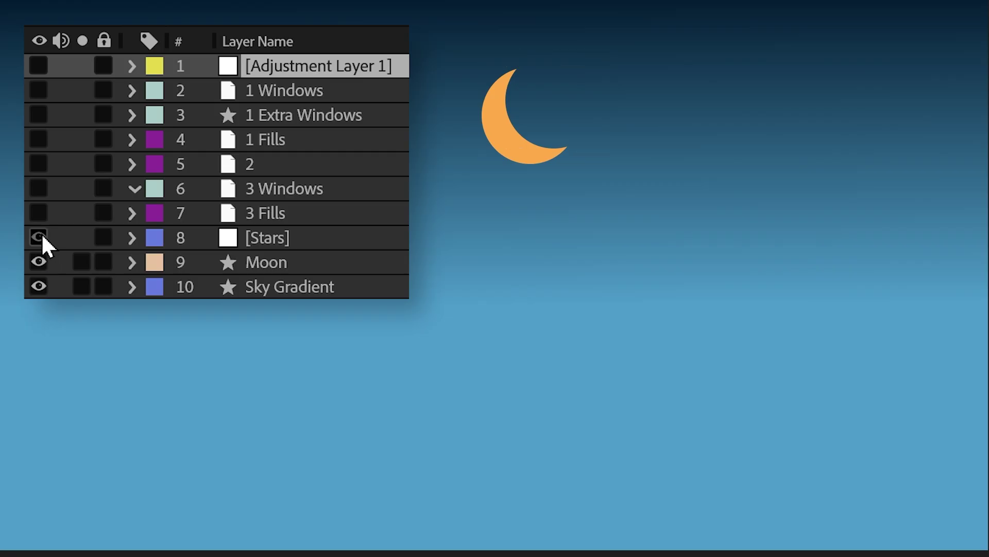
Step: Turn layer visibility back on one by one from Stars up through the building layers to Adjustment Layer 1
click(40, 237)
click(39, 213)
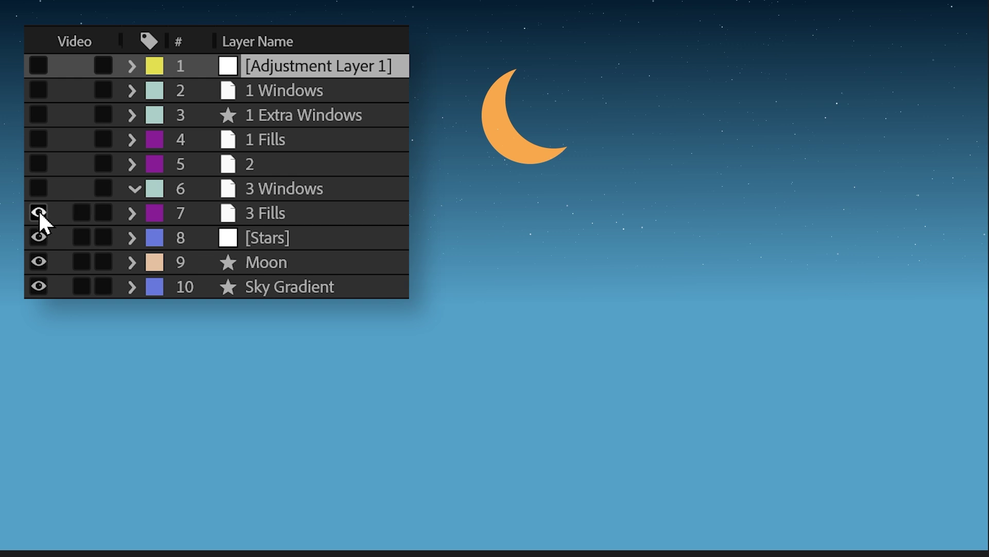
click(38, 188)
click(39, 164)
click(38, 140)
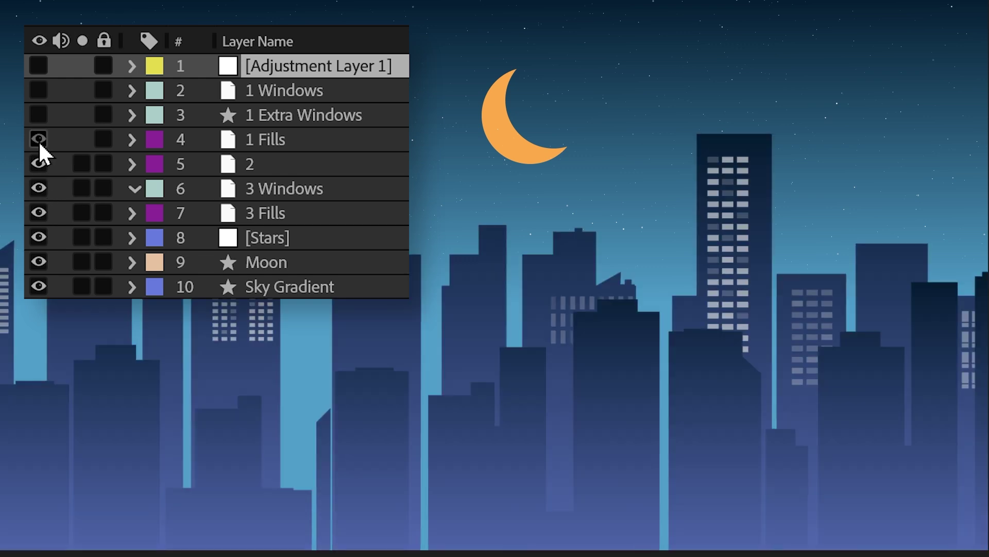
click(39, 115)
click(39, 90)
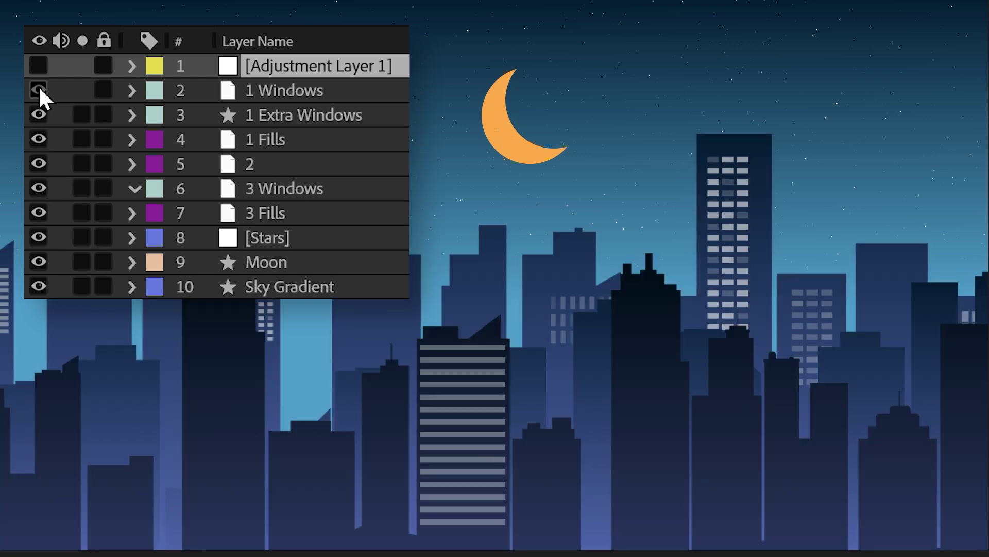
click(38, 65)
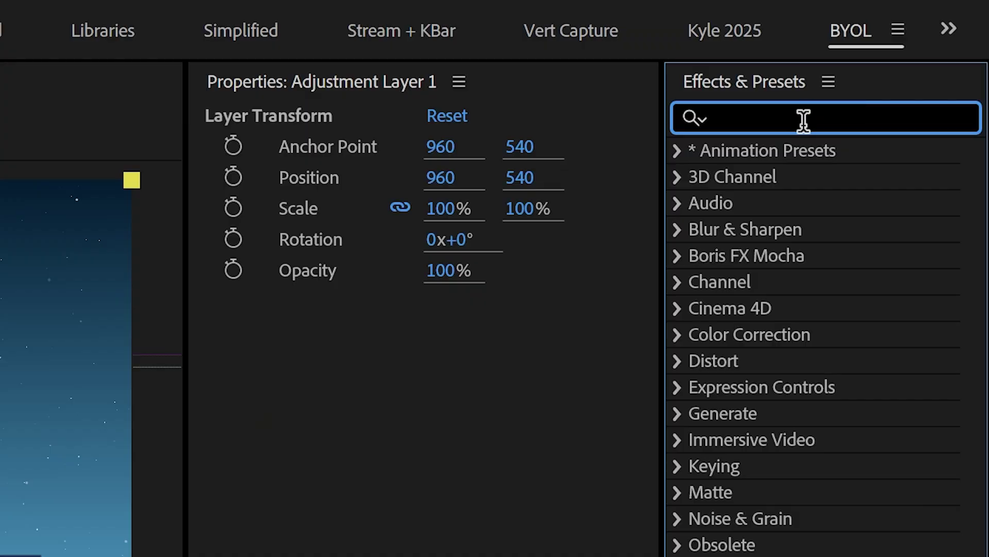
Step: Apply the Tritone effect to Adjustment Layer 1 and set its Midtones color to bright magenta
text(tritone)
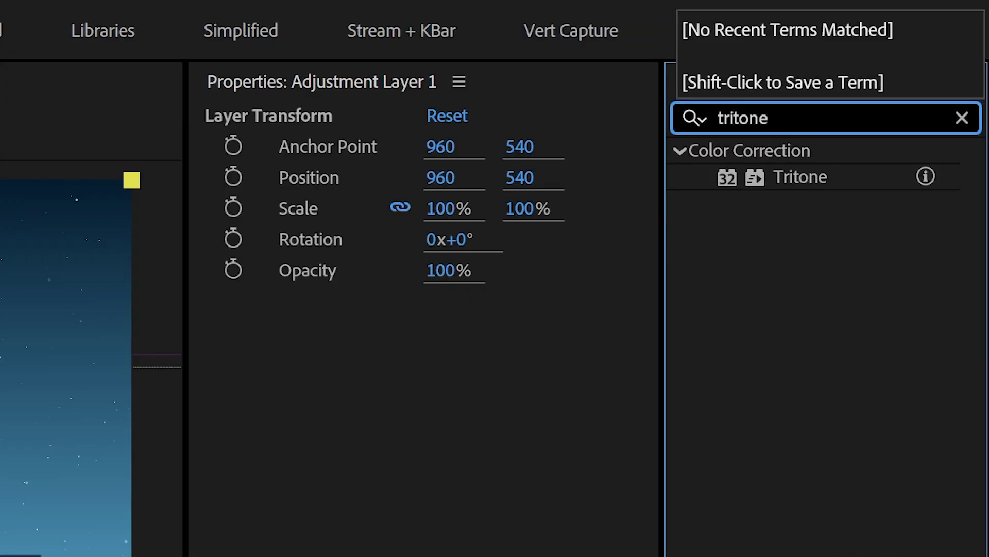
drag(788, 177, 696, 425)
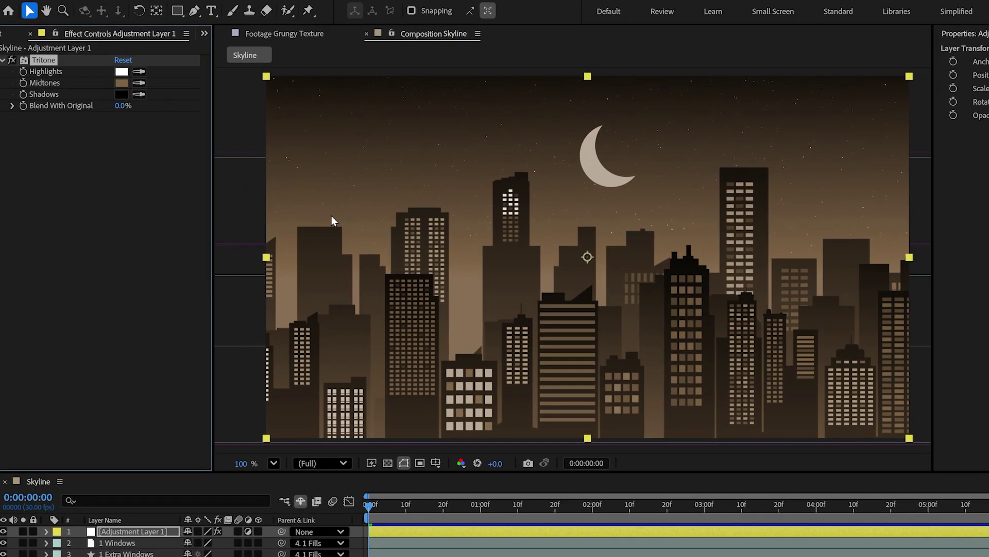
click(122, 83)
click(673, 287)
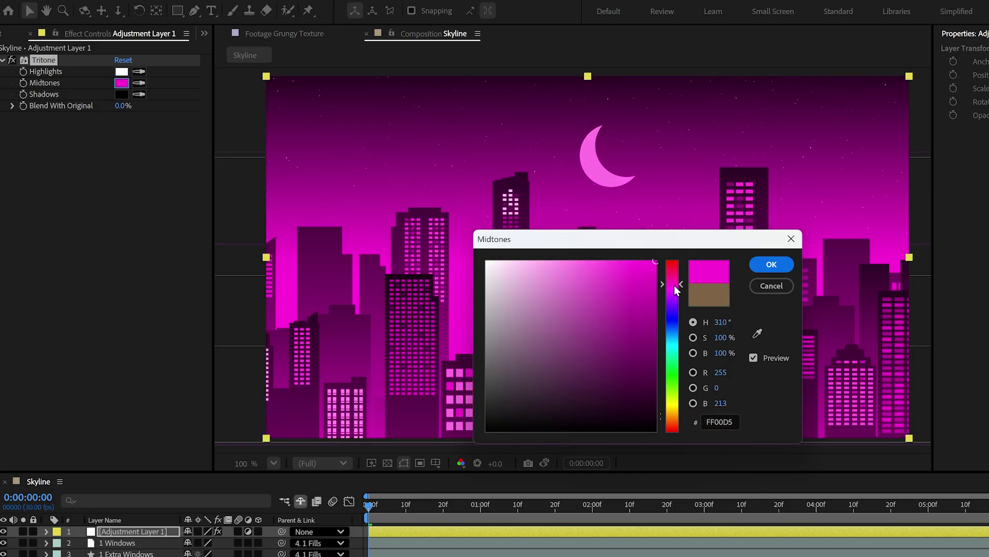
click(765, 264)
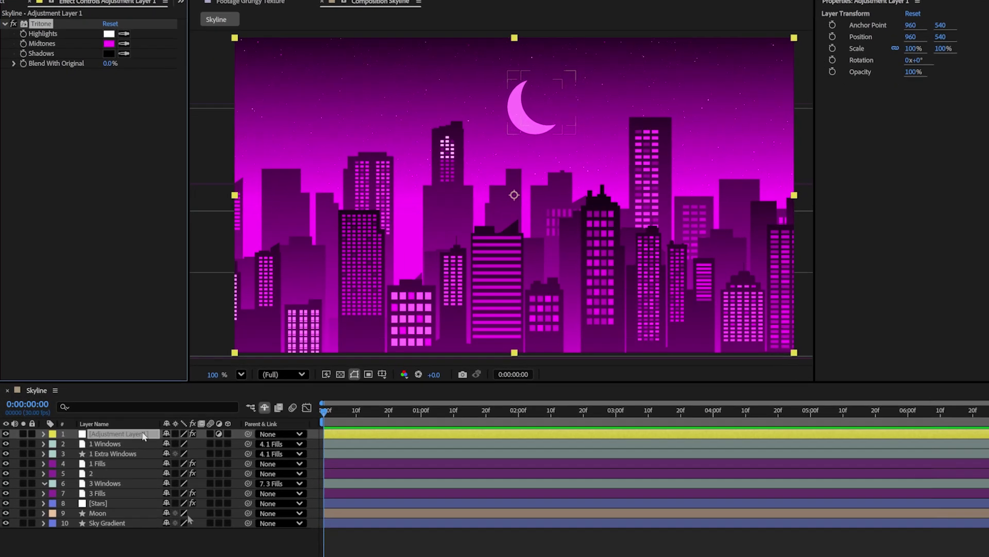
Step: Move the adjustment layer around the composition so that its Tritone effect covers only part of the skyline
drag(106, 421, 128, 416)
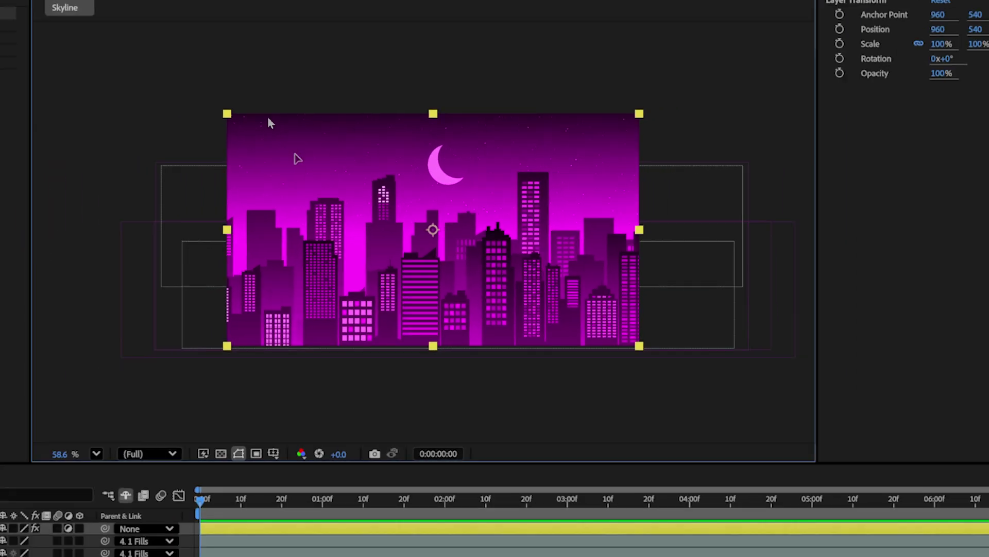
drag(214, 156, 326, 235)
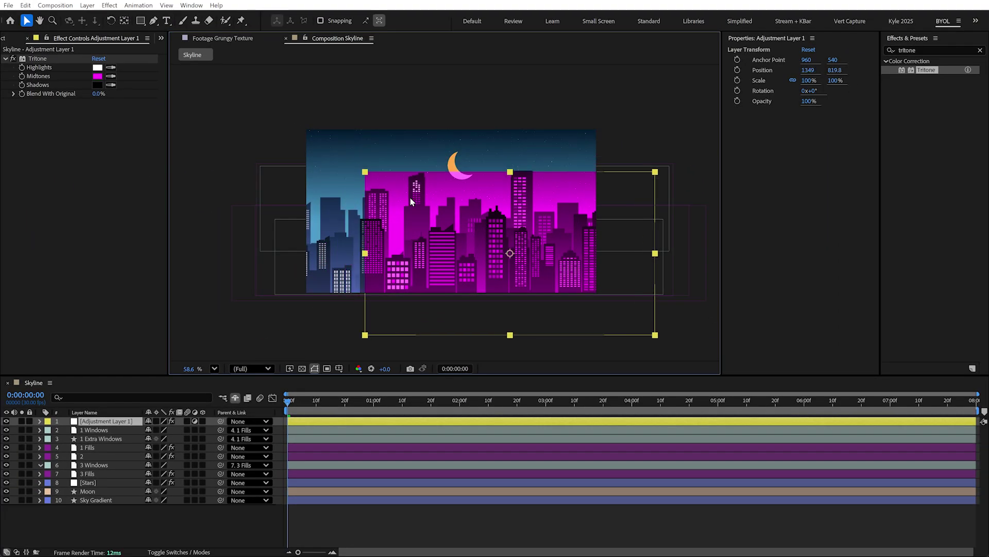
drag(364, 173, 458, 109)
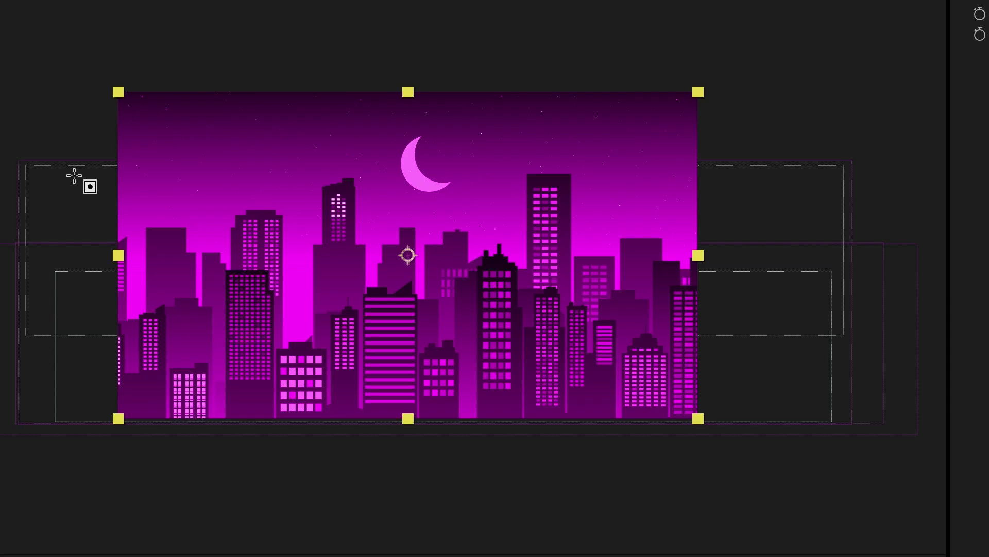
Step: Mask the adjustment layer with a wide ellipse feathered 434 pixels and move the layer directly above Sky Gradient
drag(285, 171, 696, 426)
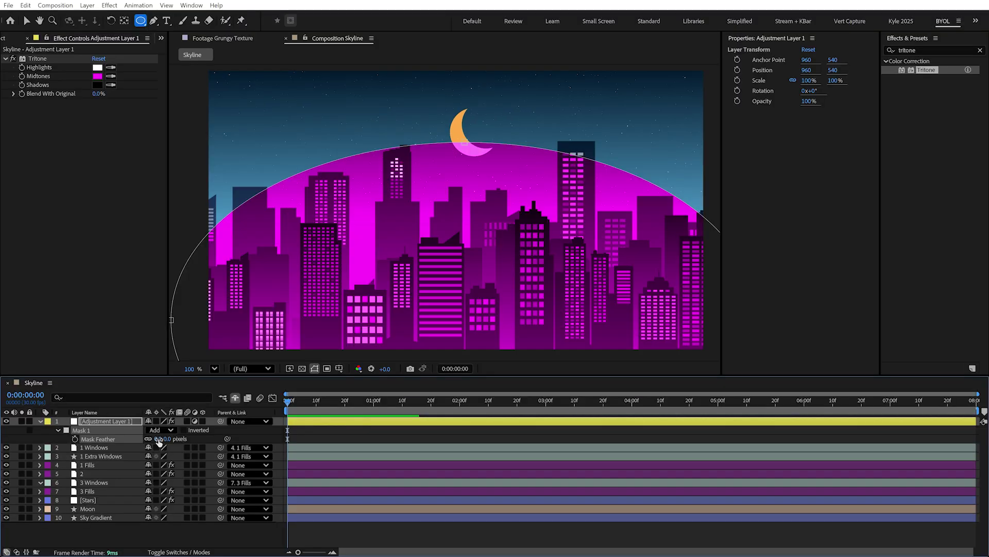
drag(158, 439, 181, 438)
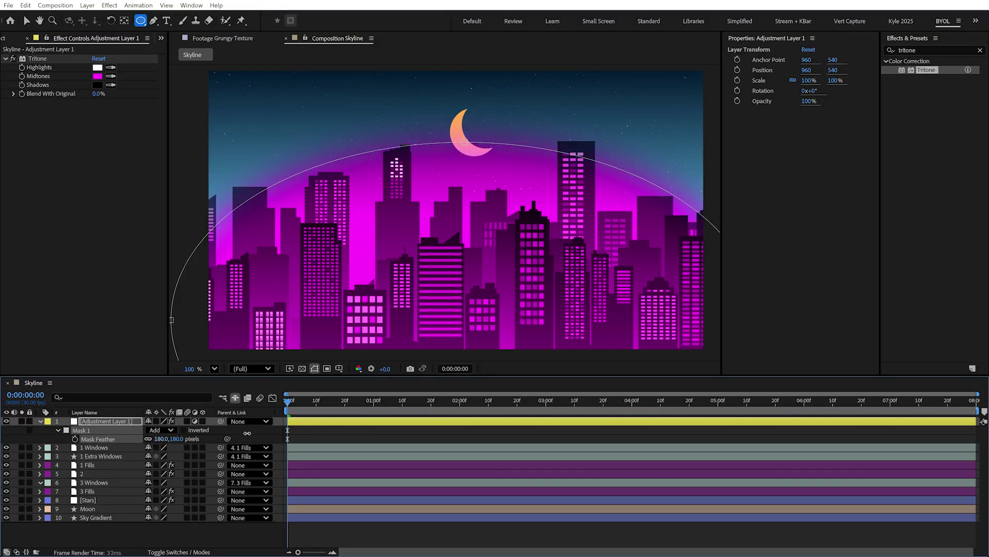
drag(121, 422, 111, 512)
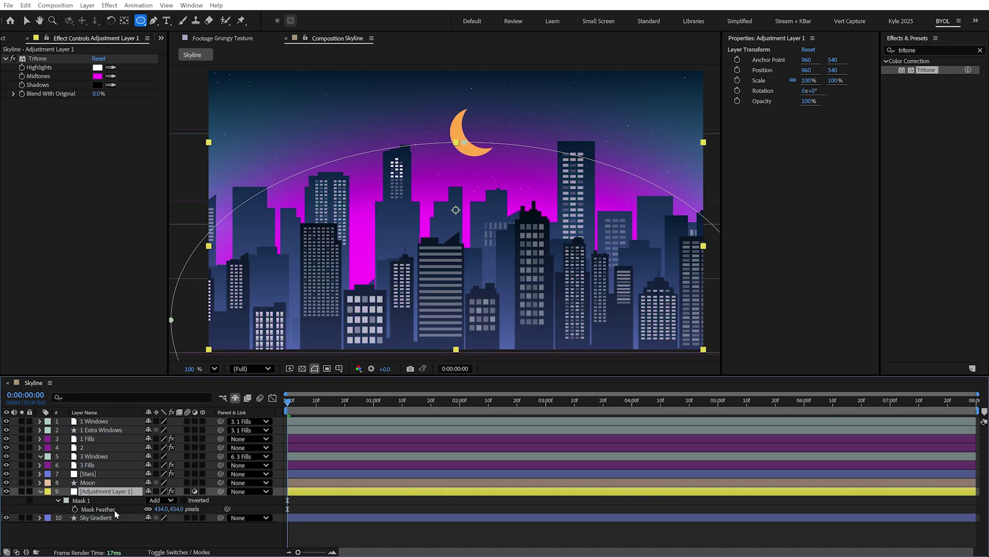
click(113, 528)
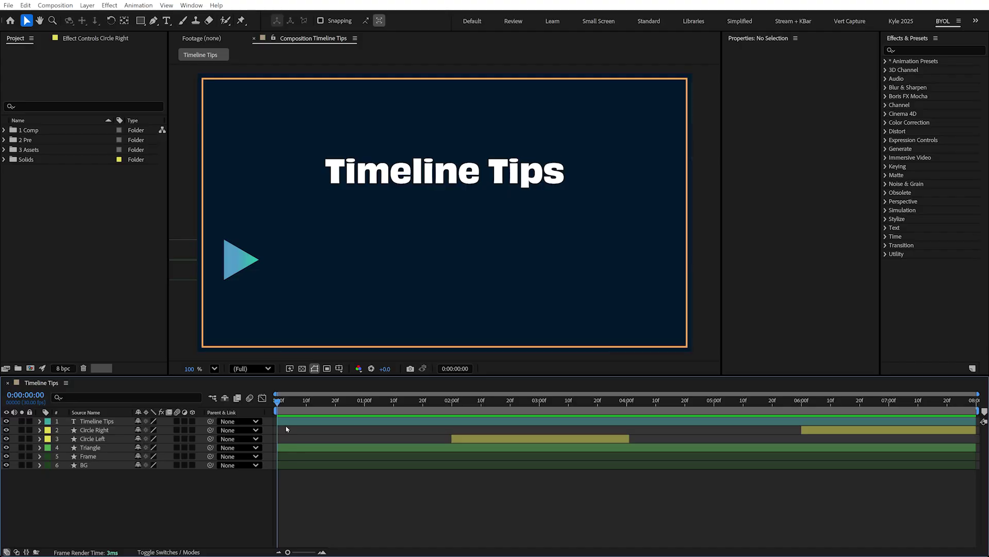
Step: Scrub through the Timeline Tips composition with the time indicator to 0:00:04:02, and scrub further using the current time value
drag(278, 401, 488, 404)
drag(737, 253, 988, 252)
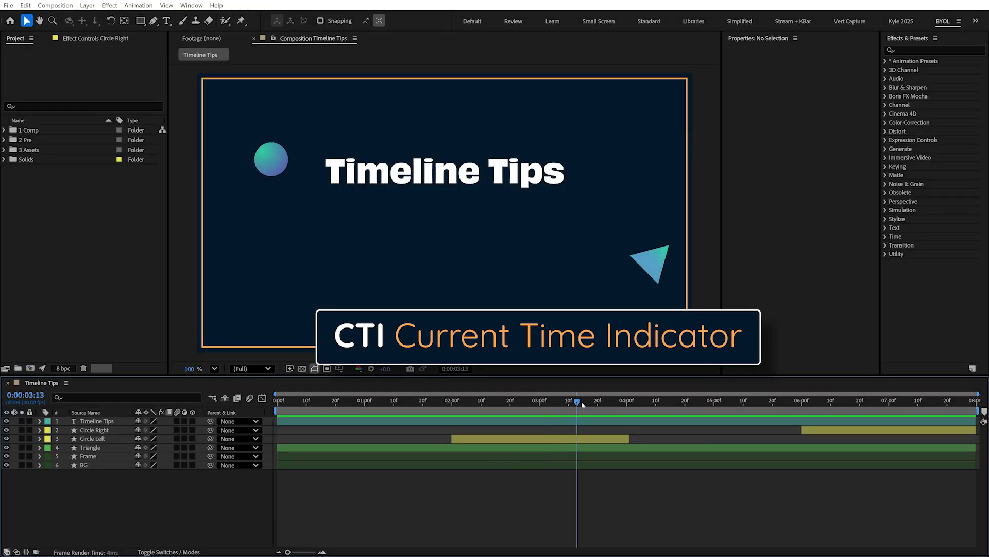
drag(630, 404, 633, 403)
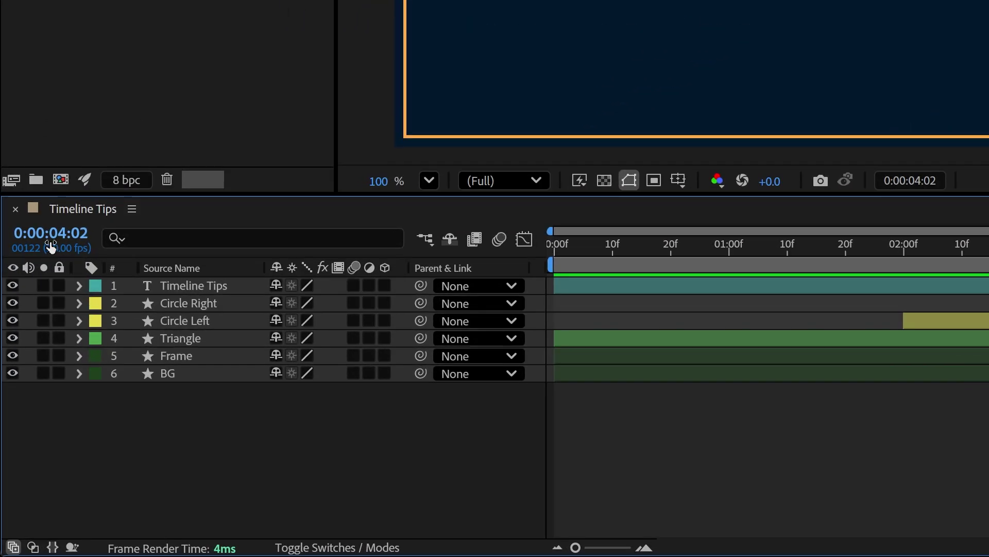
drag(51, 246, 199, 250)
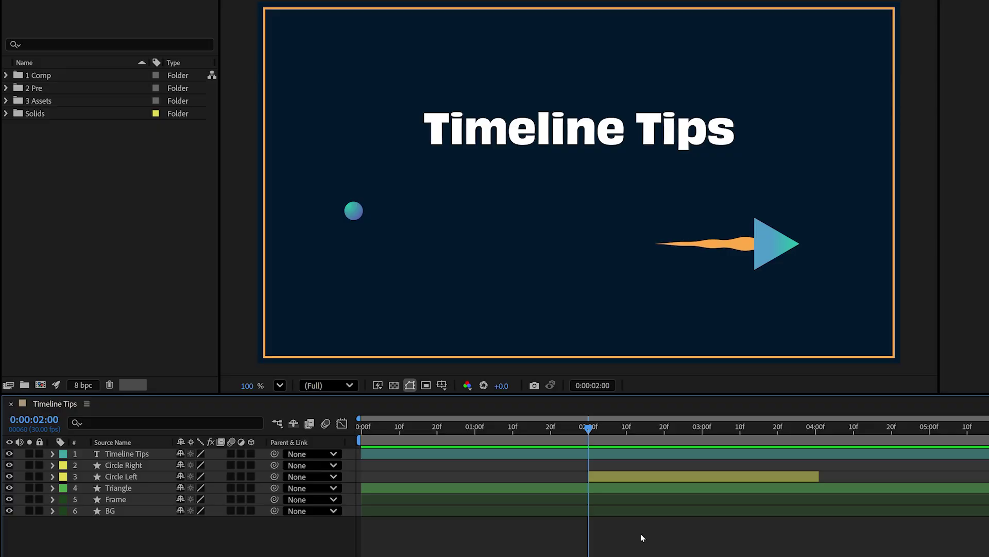
Step: Step forward a few frames from 0:00:02:00 one frame at a time, and step back to 0:00:02:00
key(Page_Down)
key(Page_Down)
key(Page_Down)
key(Page_Down)
key(Page_Down)
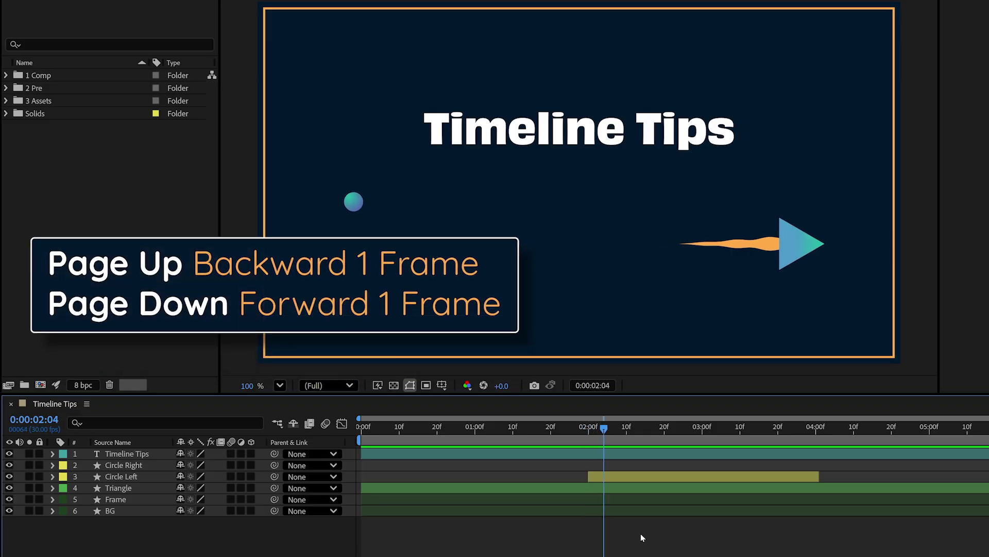
key(Page_Up)
key(Page_Up)
key(Page_Up)
key(Page_Up)
key(Page_Up)
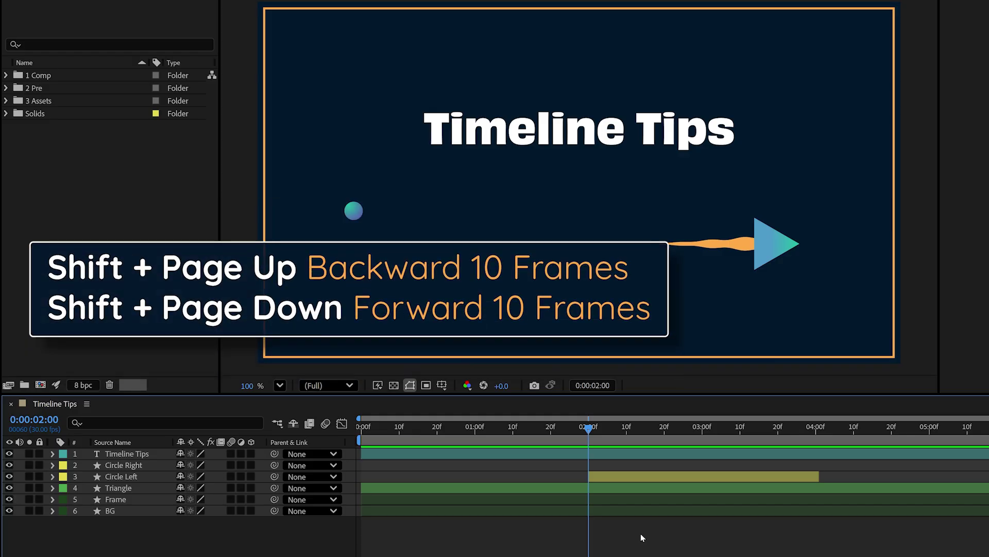
Step: Jump the time indicator ten frames forward and ten frames back twice, starting from 0:00:02:00
key(shift+Page_Down)
key(shift+Page_Up)
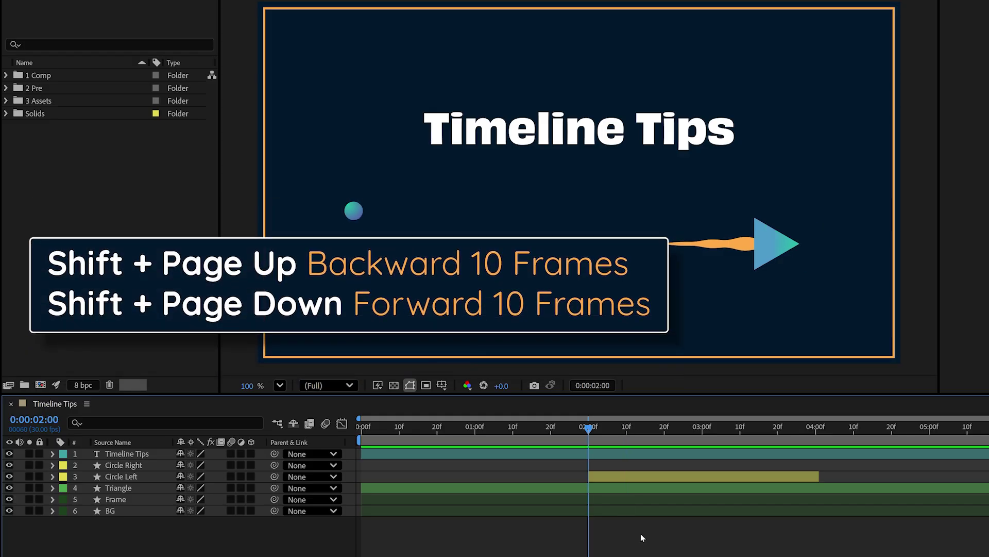
key(shift+Page_Down)
key(shift+Page_Up)
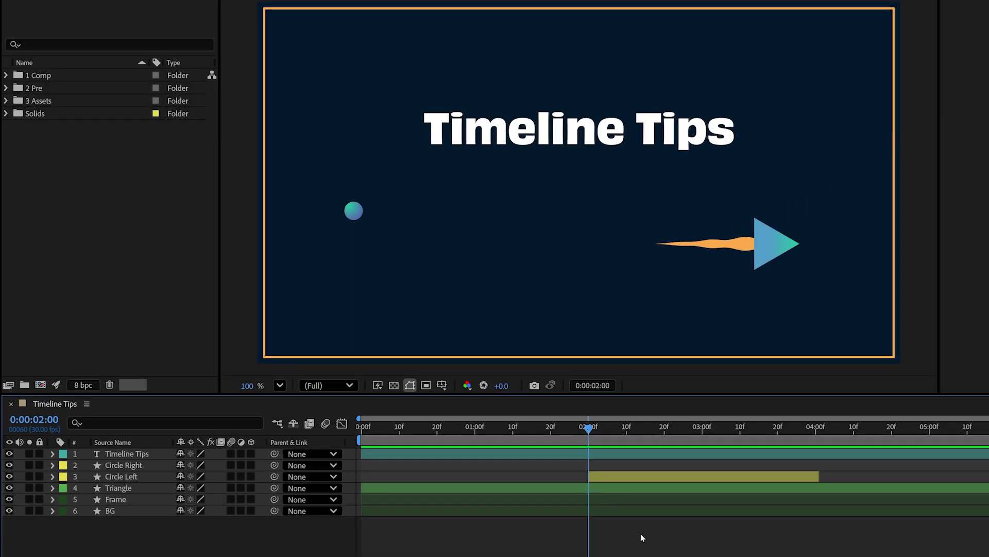
Step: Play and stop the animation preview, and jump to the composition's first frame and to its last frame
key(space)
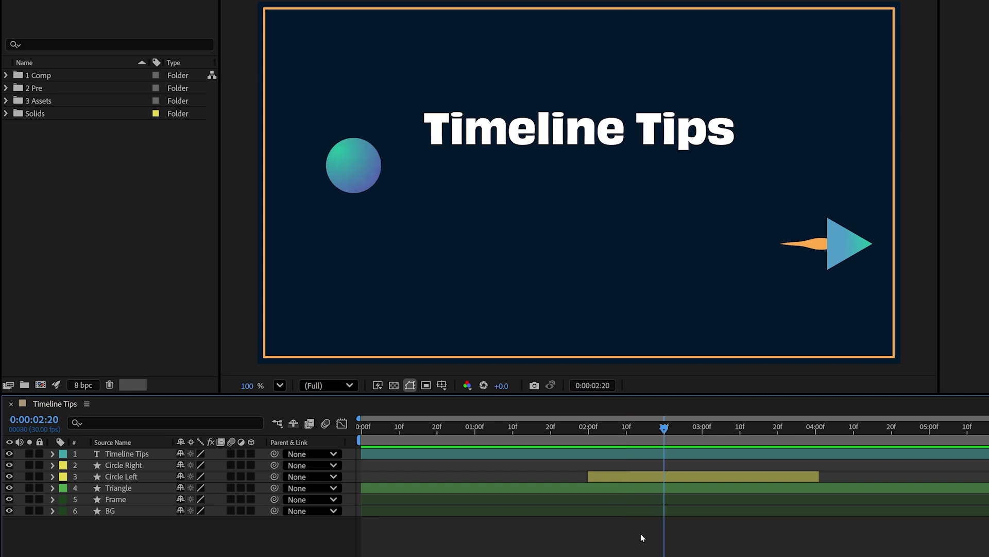
key(space)
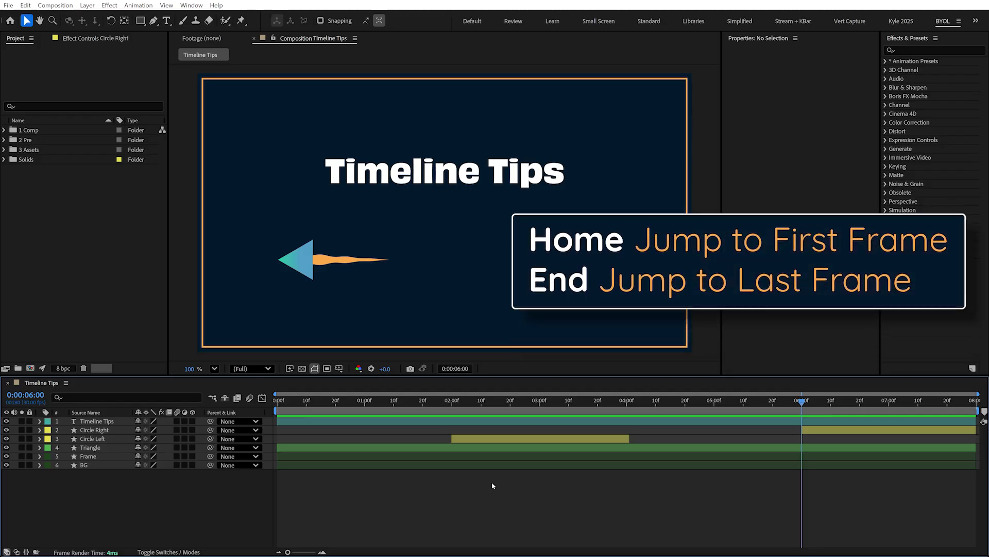
key(Home)
key(End)
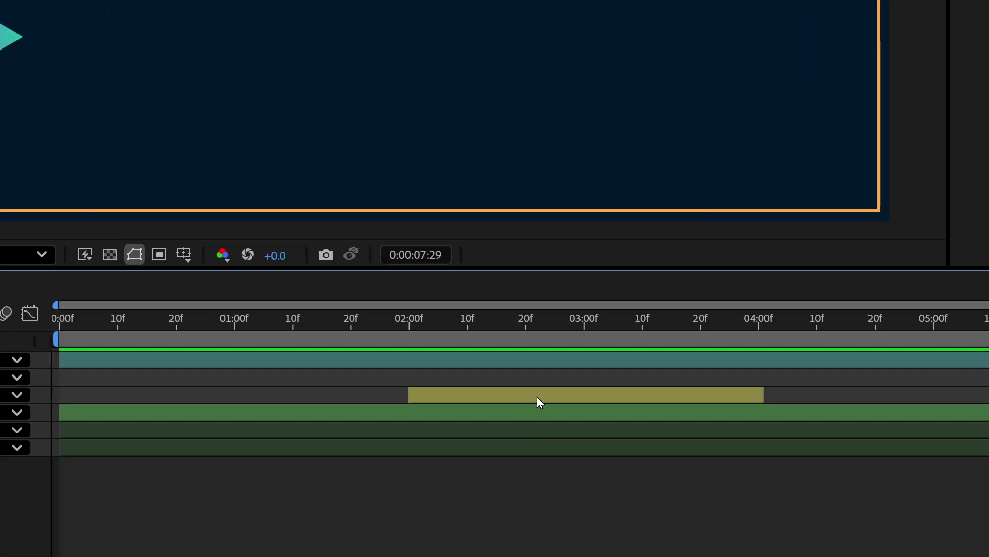
Step: Select the Circle Left layer and jump the time indicator to its in point, and from there to its out point
click(539, 398)
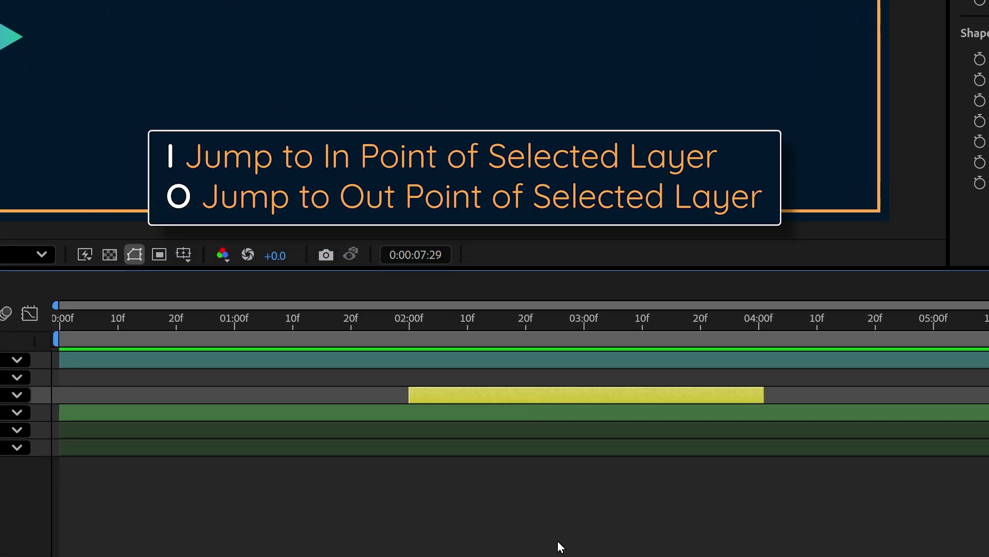
key(i)
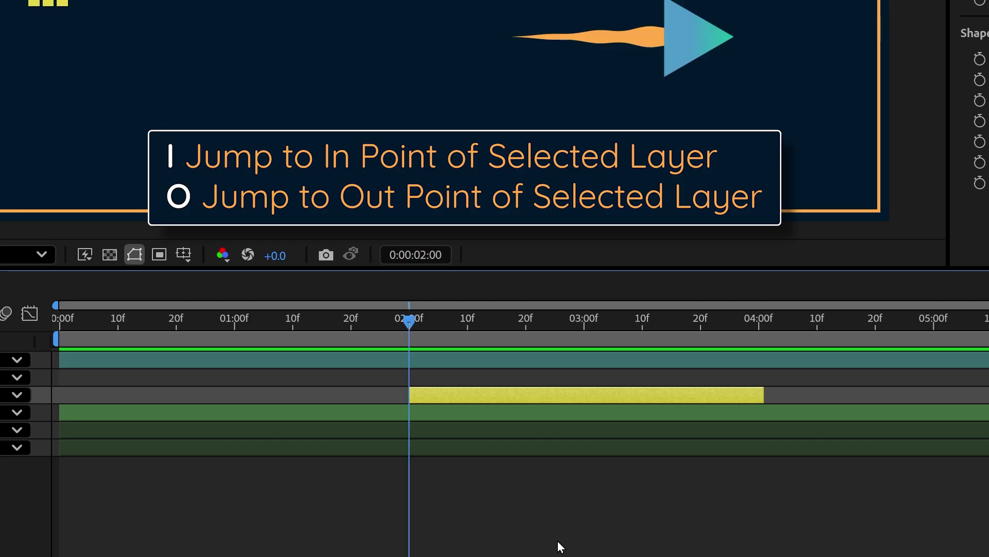
key(o)
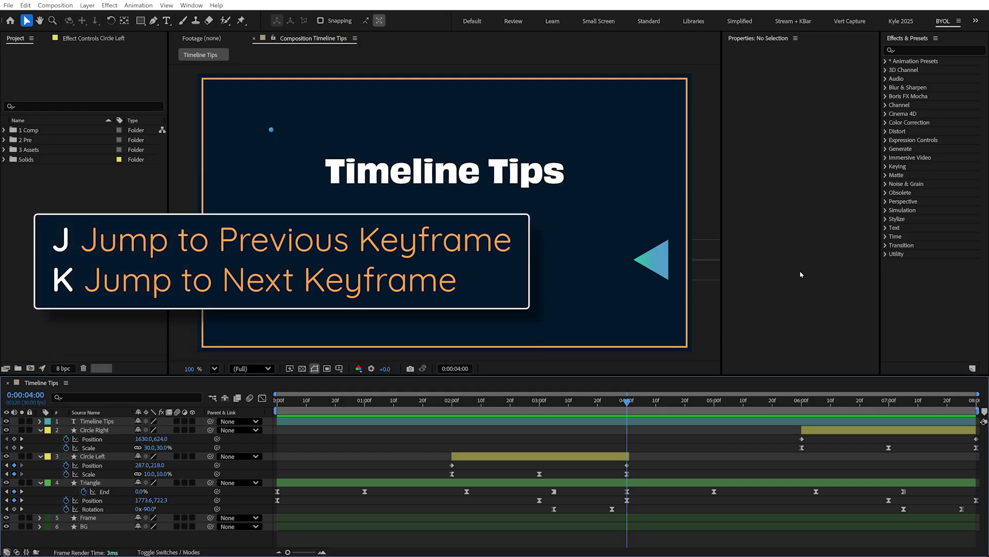
Step: Jump the time indicator back and forth between the visible keyframes from 0:00:04:00, ending back at that time
key(j)
key(j)
key(j)
key(k)
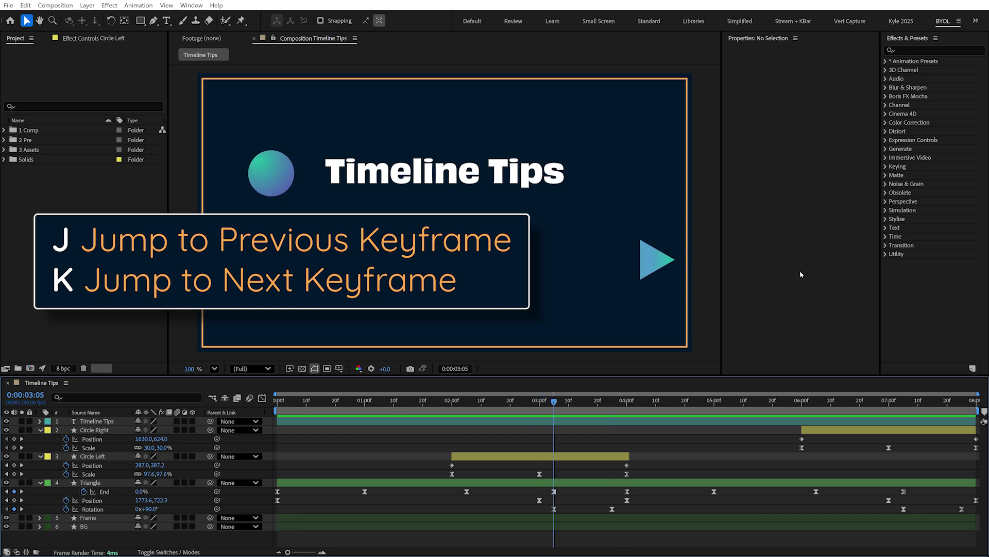
key(k)
key(k)
key(j)
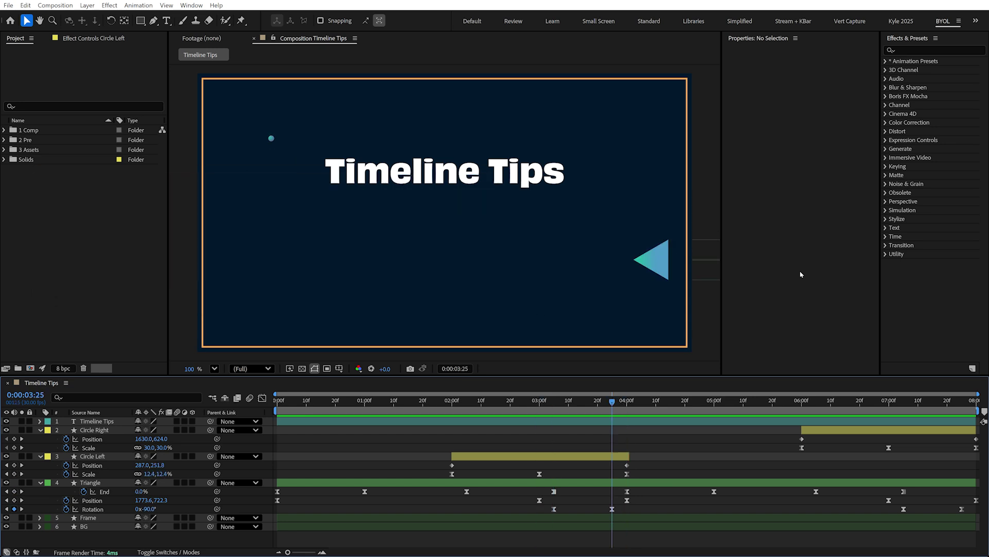
key(k)
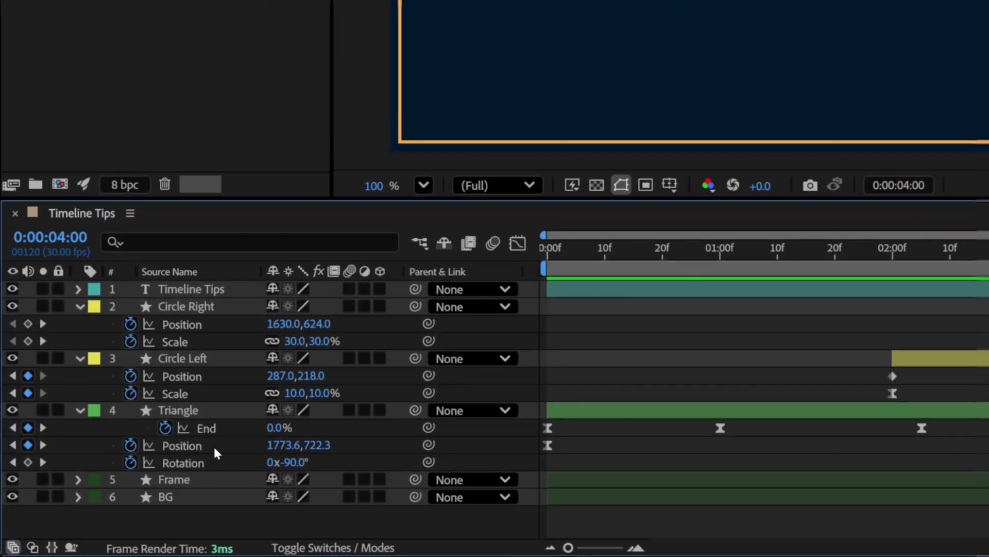
Step: Select all of the Triangle layer's Position keyframes and jump back and forth between only those selected keyframes
click(109, 500)
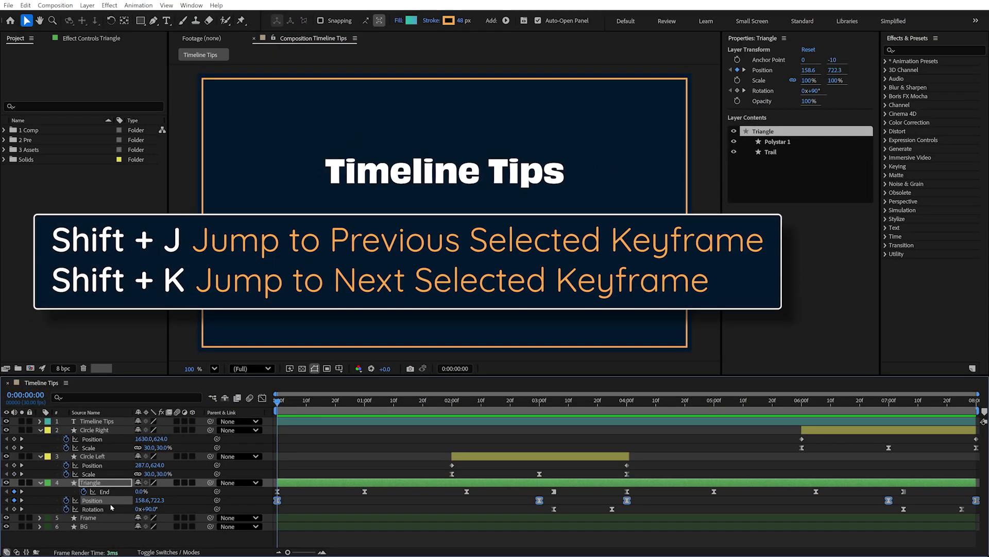
key(shift+j)
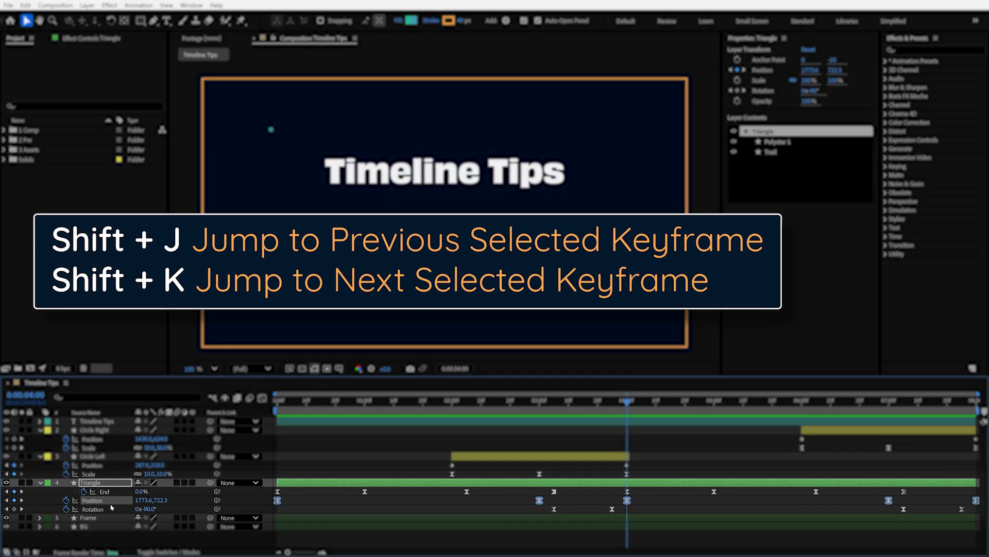
key(shift+k)
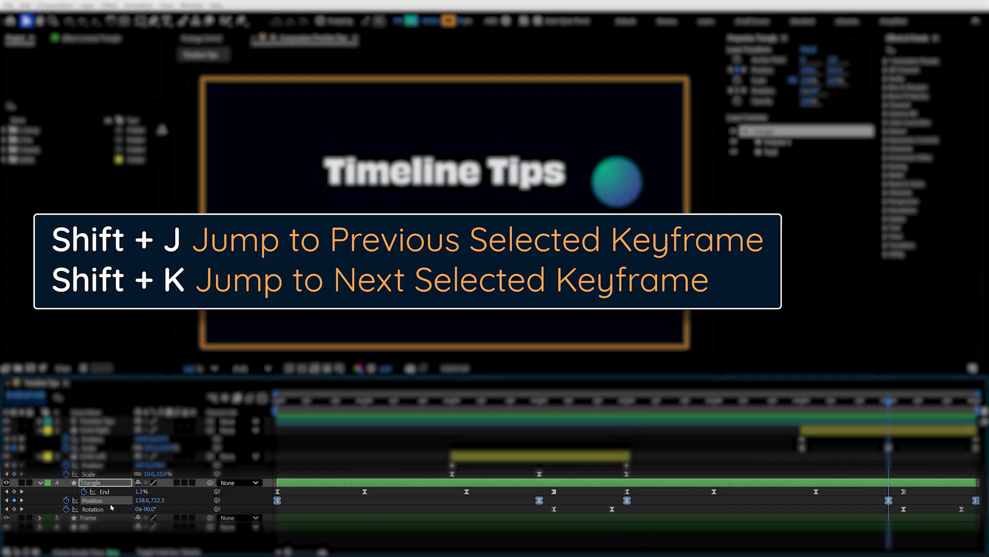
key(shift+j)
key(shift+j)
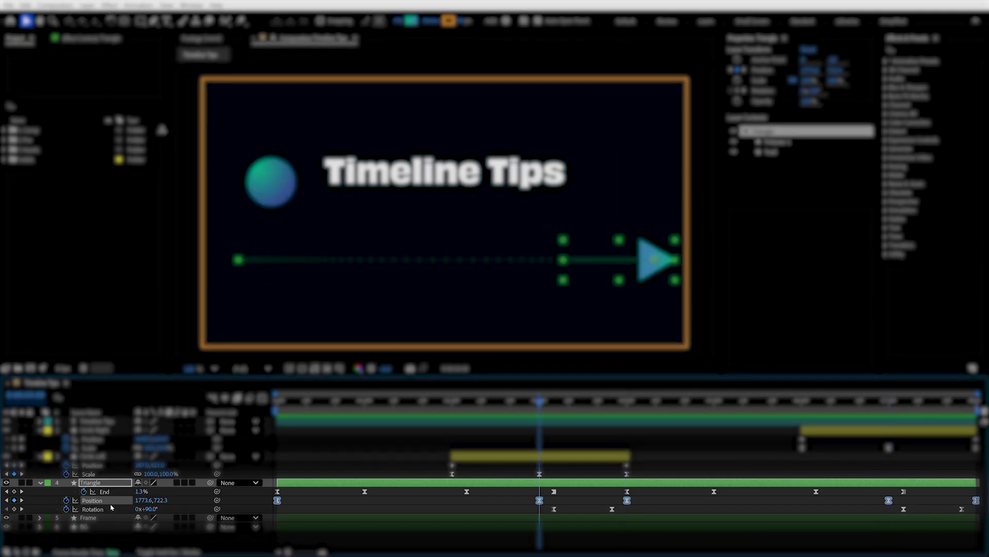
key(shift+j)
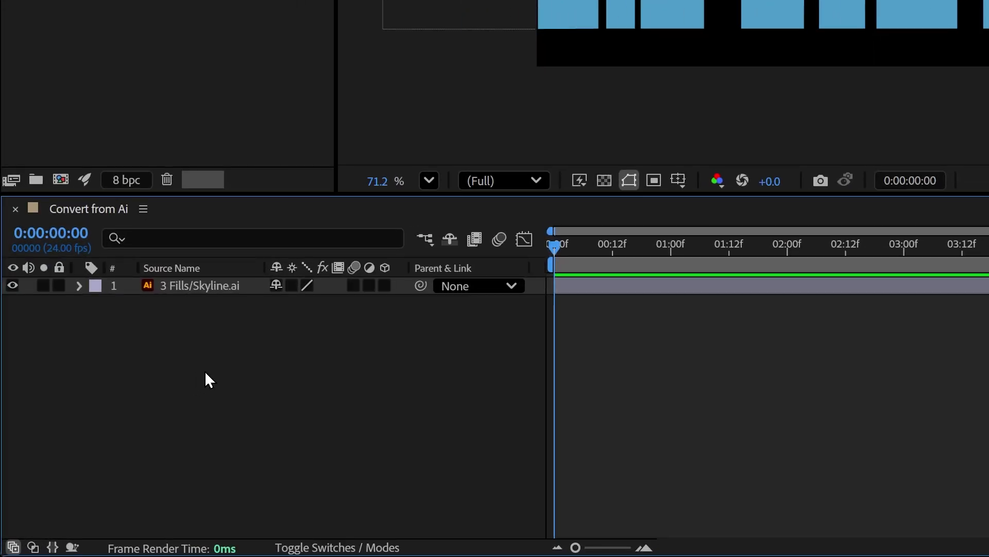
Step: Create a shape layer from the 3 Fills/Skyline.ai vector layer in the Convert from Ai composition
click(224, 284)
right_click(227, 286)
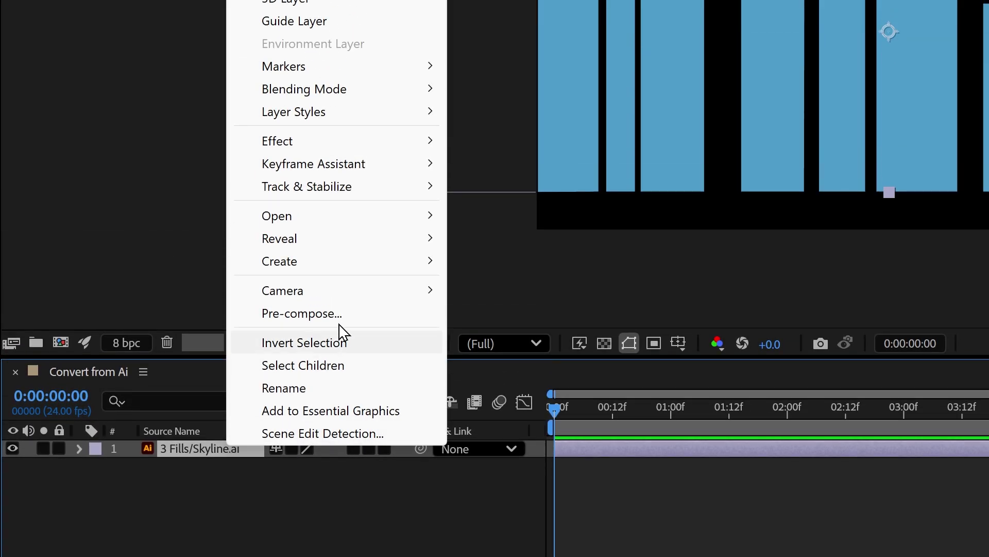
mouse_move(399, 105)
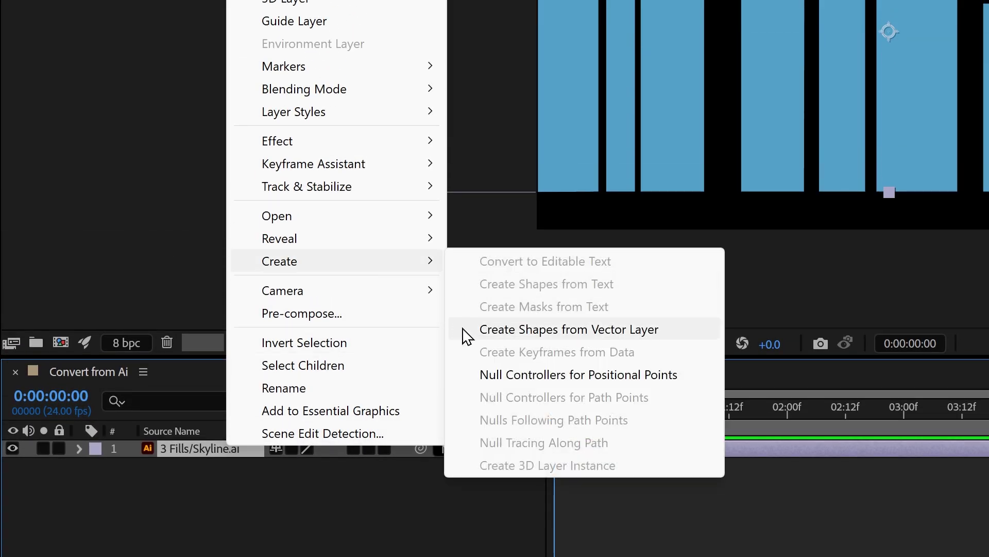
click(464, 333)
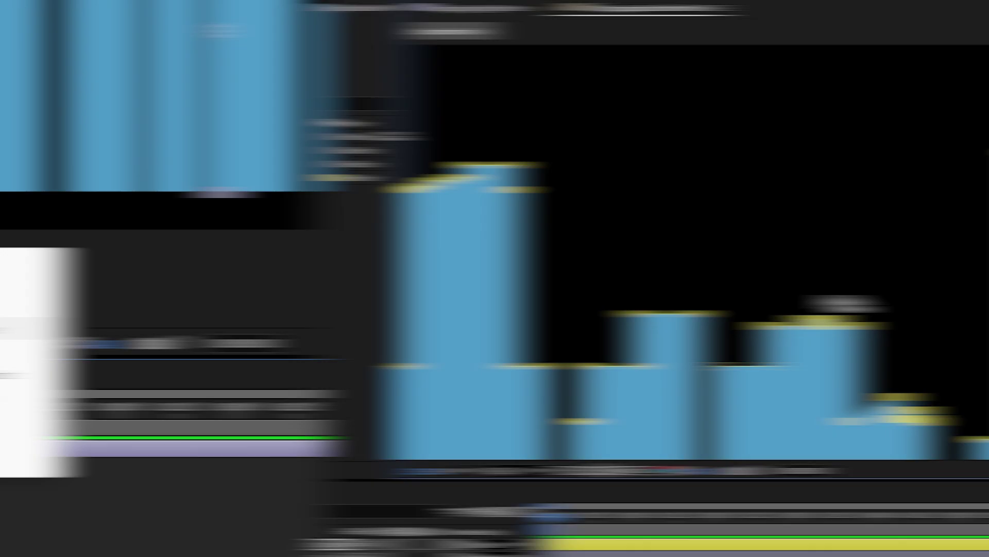
drag(531, 334, 556, 79)
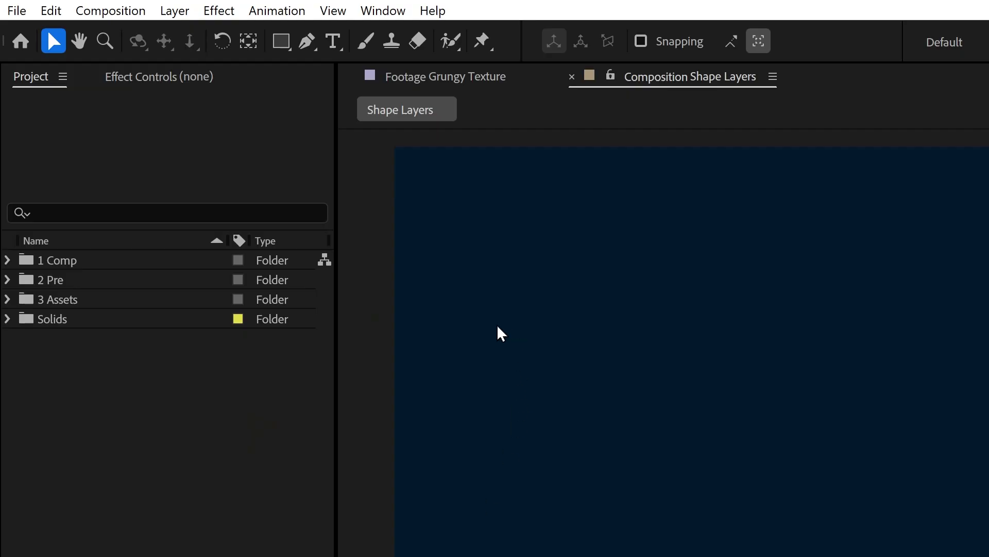
Step: Draw an orange ellipse with a 6 px white stroke as a new shape layer using the Ellipse tool
click(287, 50)
click(287, 49)
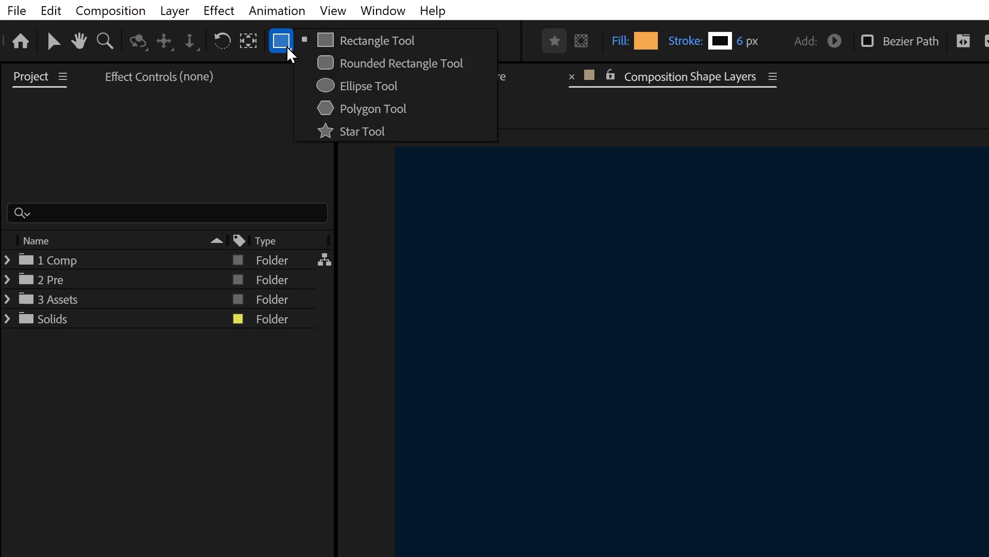
click(315, 93)
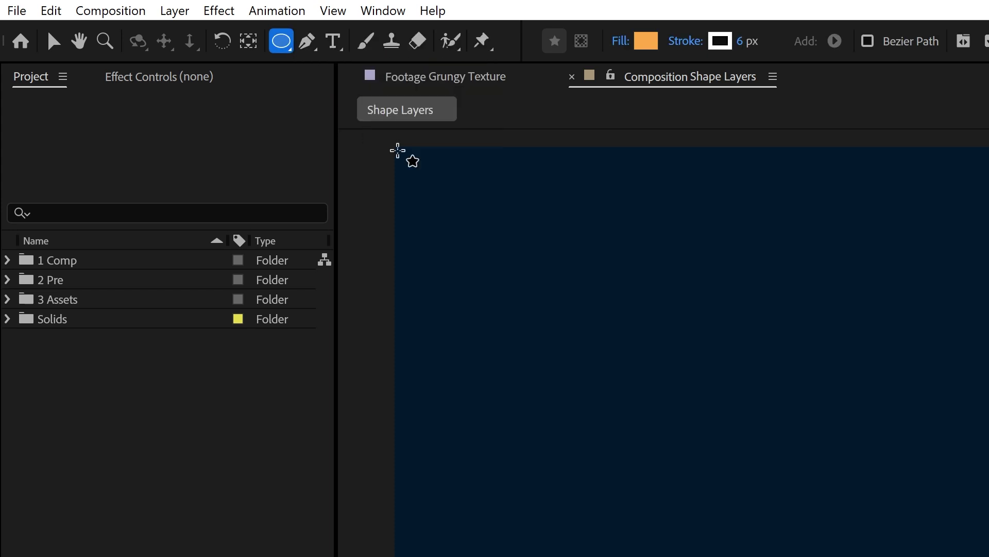
drag(693, 313, 988, 556)
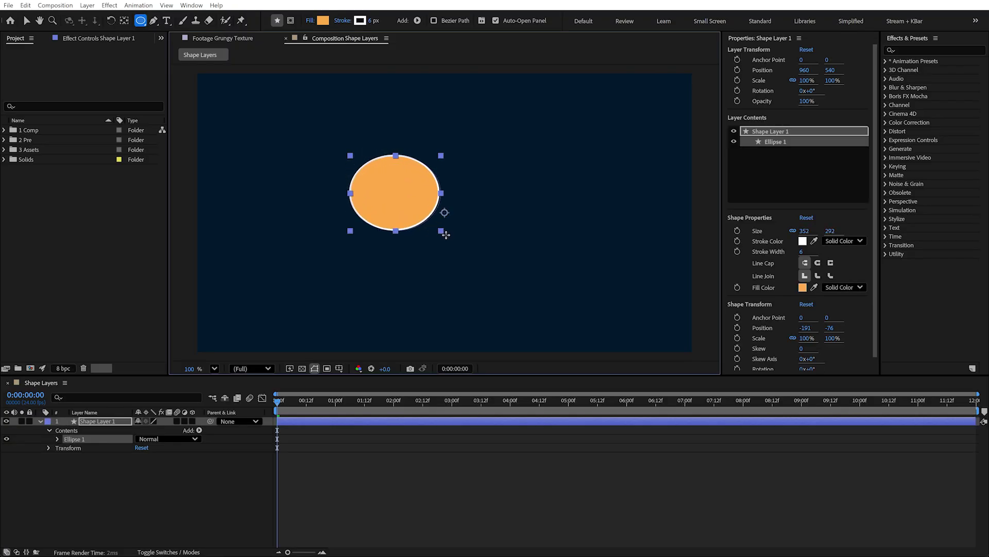
drag(510, 289, 536, 290)
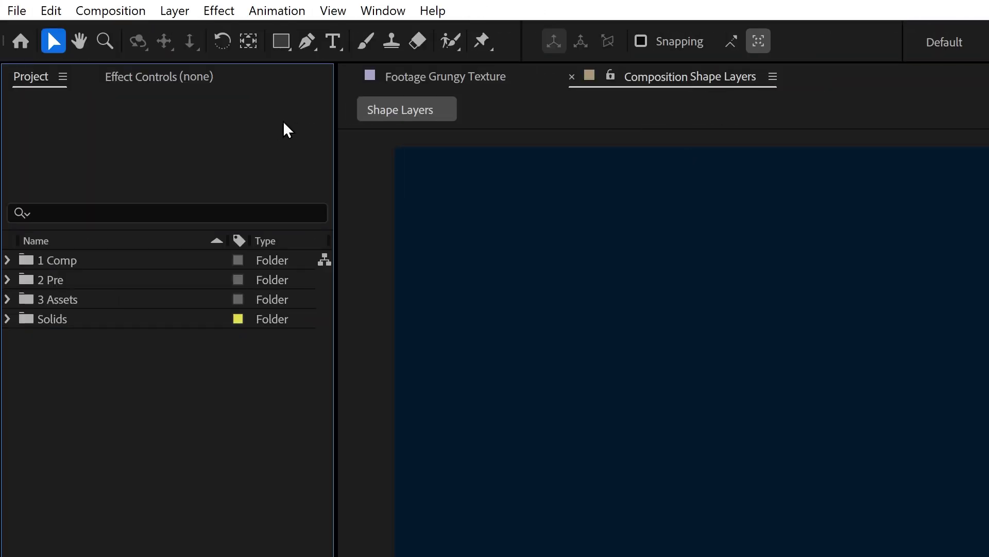
Step: Draw a four-point path with two straight and two curved points using the Pen tool, with no fill and a 6 px white stroke
click(307, 44)
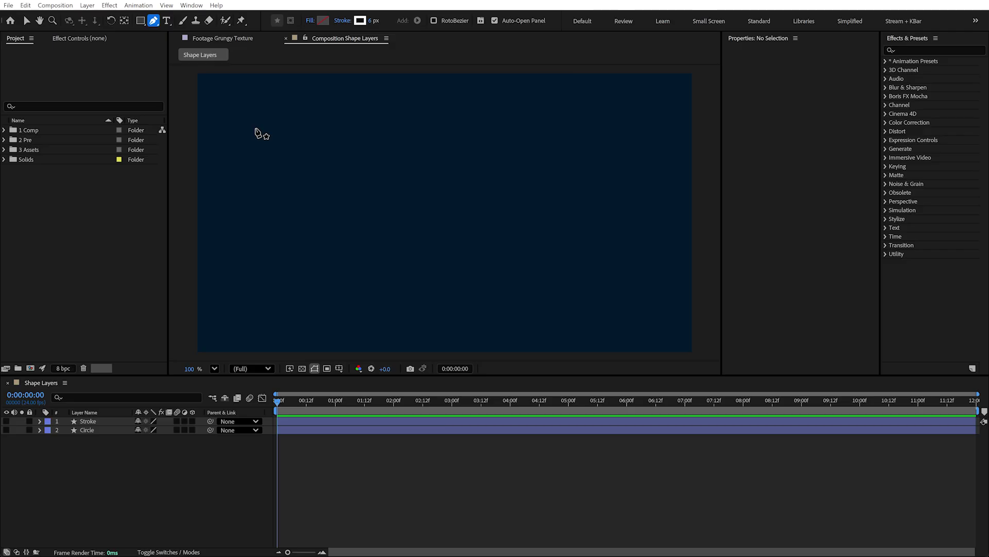
click(513, 255)
click(258, 255)
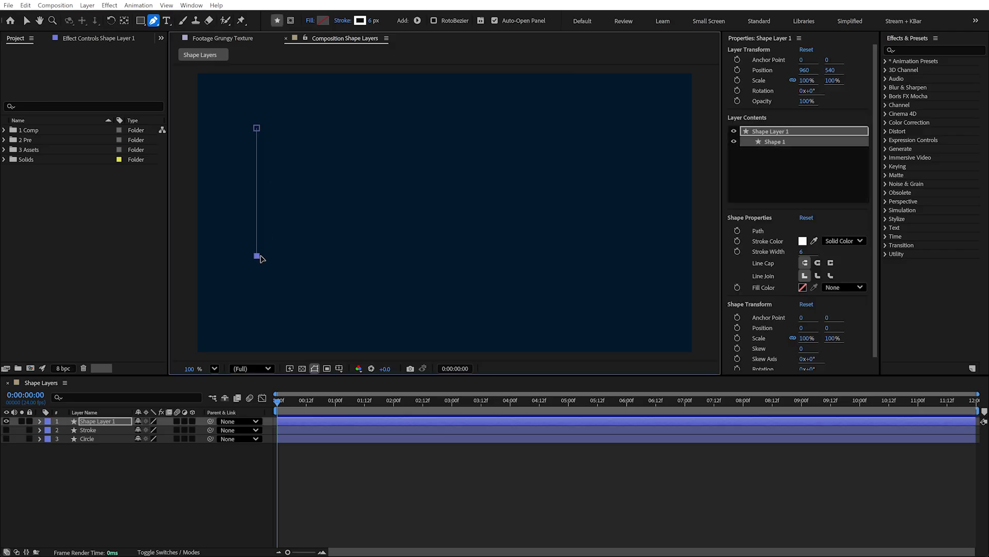
drag(420, 195, 419, 135)
drag(556, 124, 600, 124)
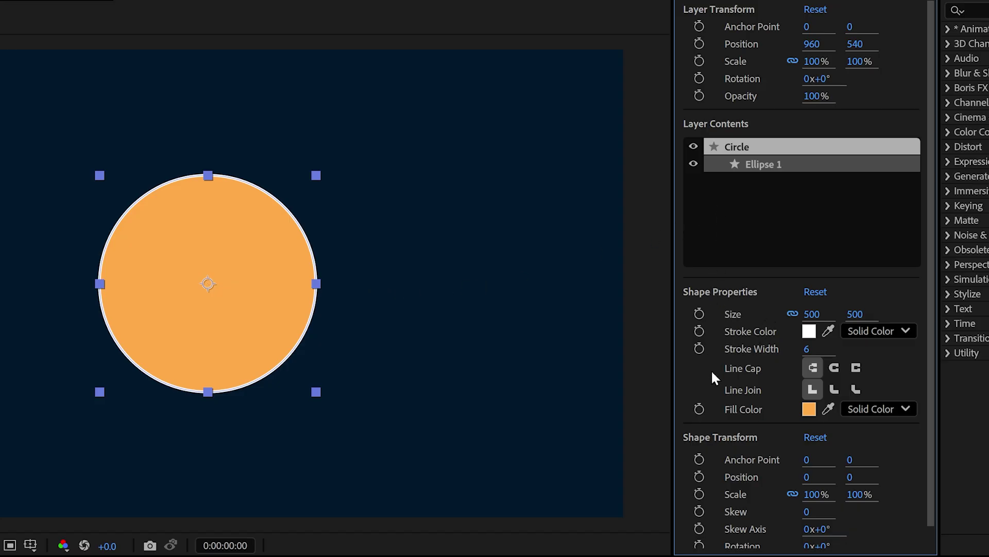
Step: Change the fill of the Circle layer's ellipse from a solid color to a Radial Gradient
click(899, 411)
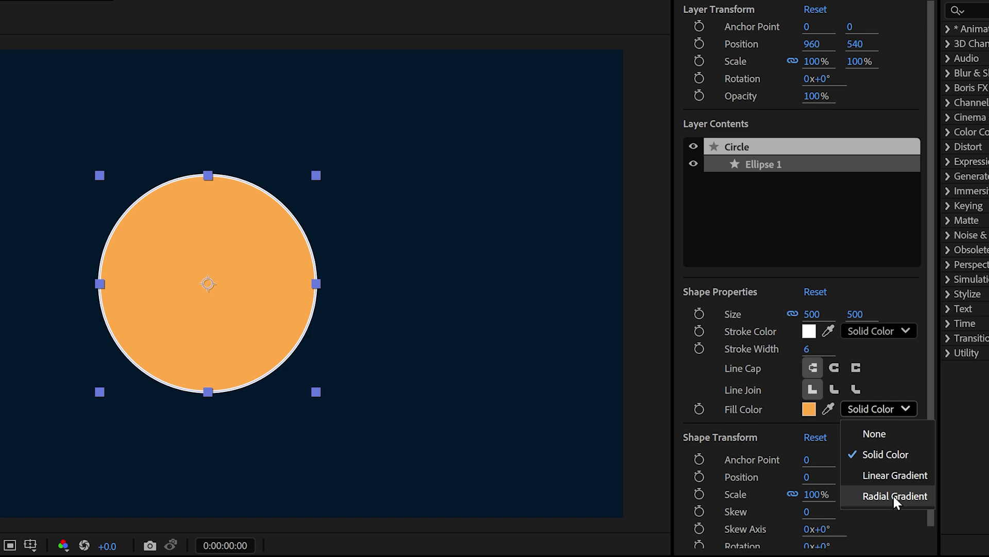
click(894, 496)
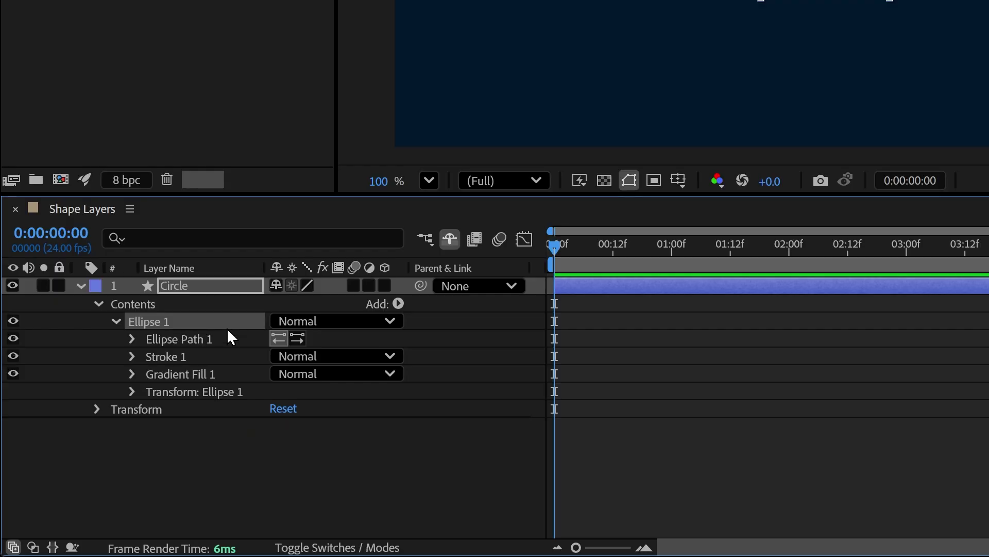
Step: Examine the path, stroke, gradient fill and transform properties inside Ellipse 1 of the Circle layer
click(226, 341)
click(219, 359)
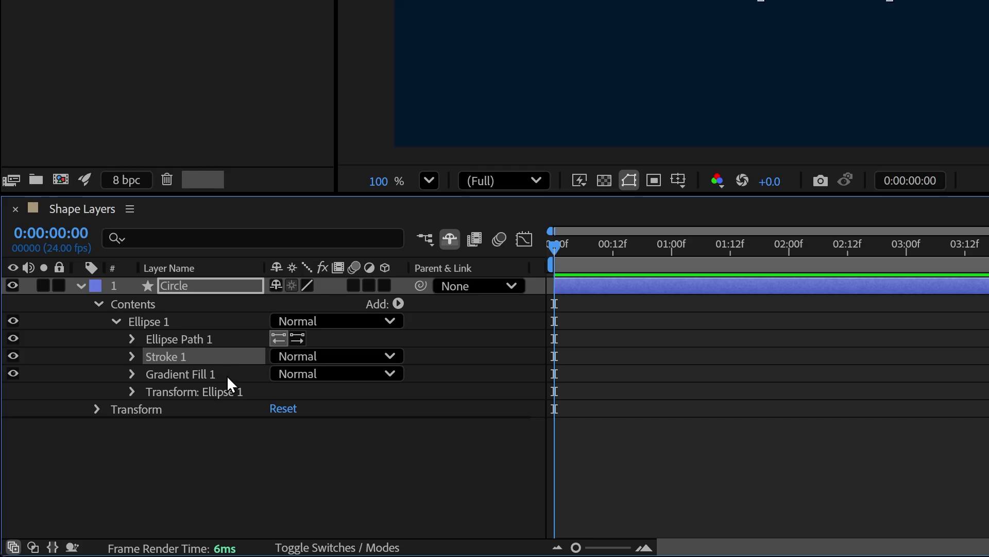
click(230, 376)
click(254, 396)
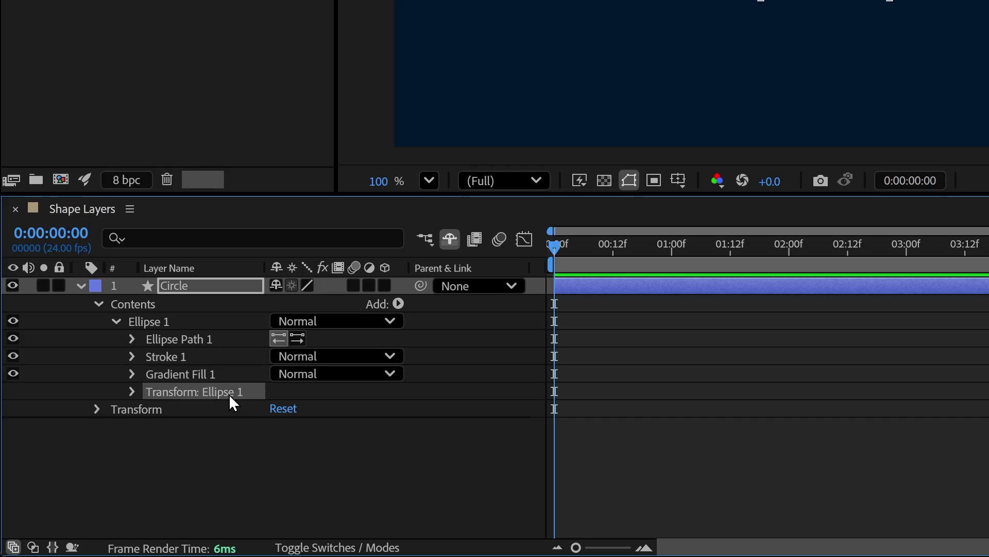
click(132, 391)
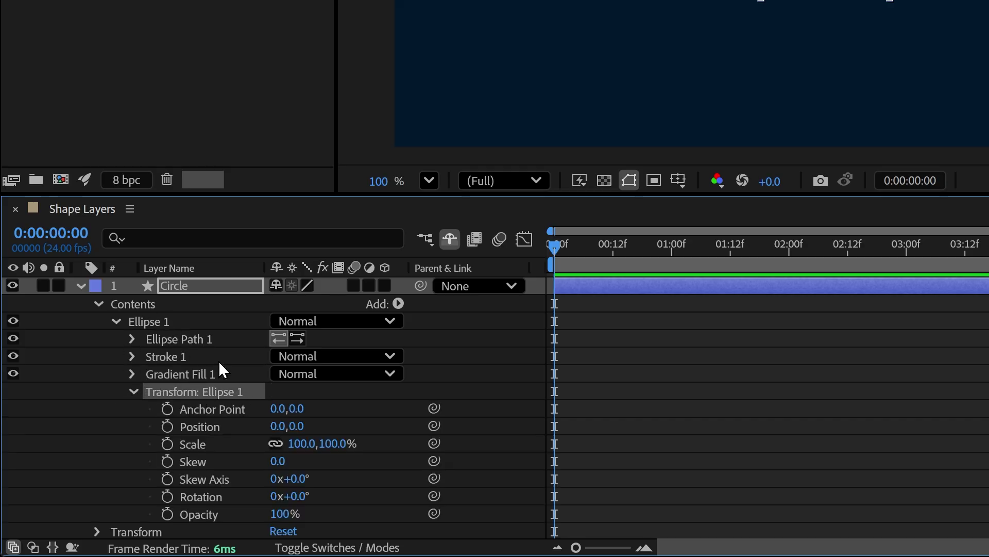
click(132, 392)
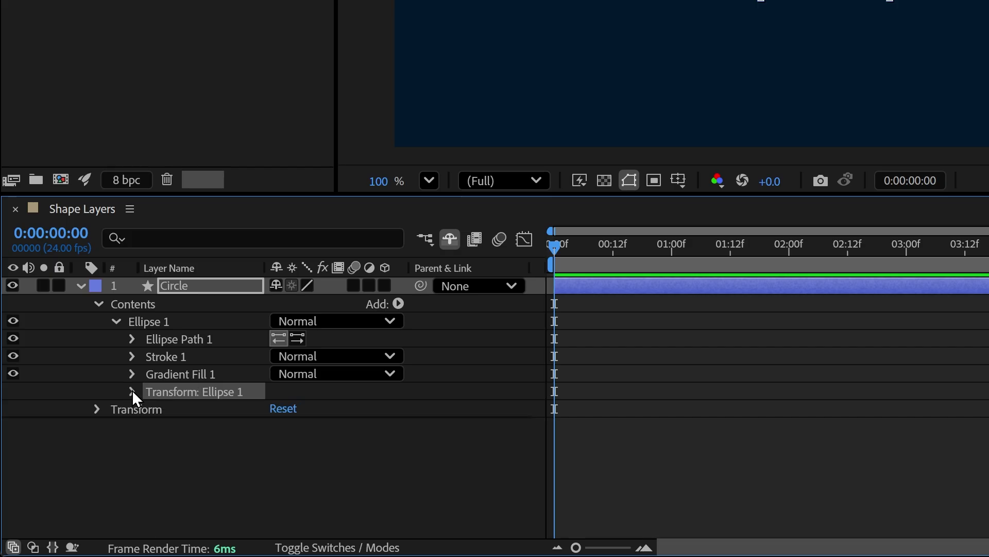
Step: Duplicate Ellipse 1 within the Circle layer and move the copy straight up by about one radius using its transform Position
click(183, 320)
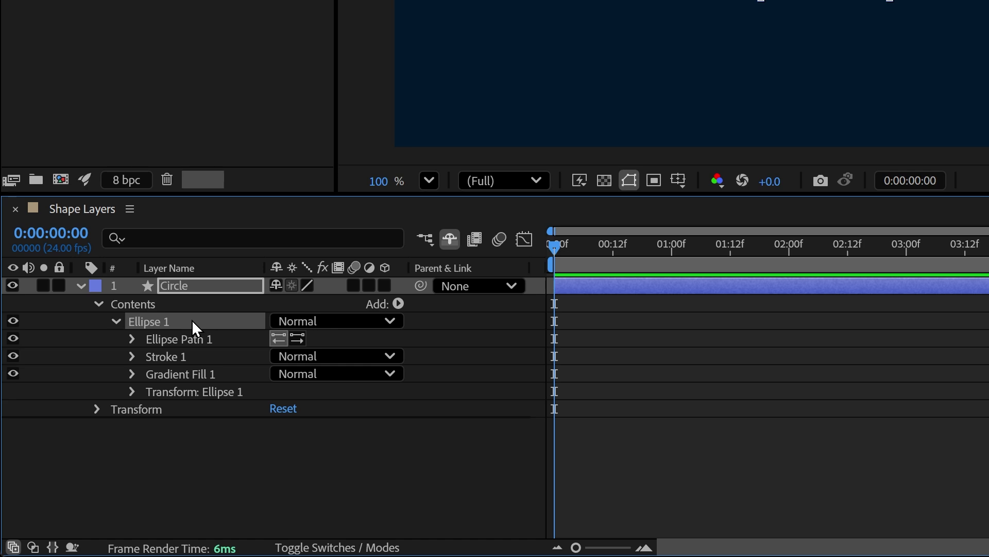
key(ctrl+d)
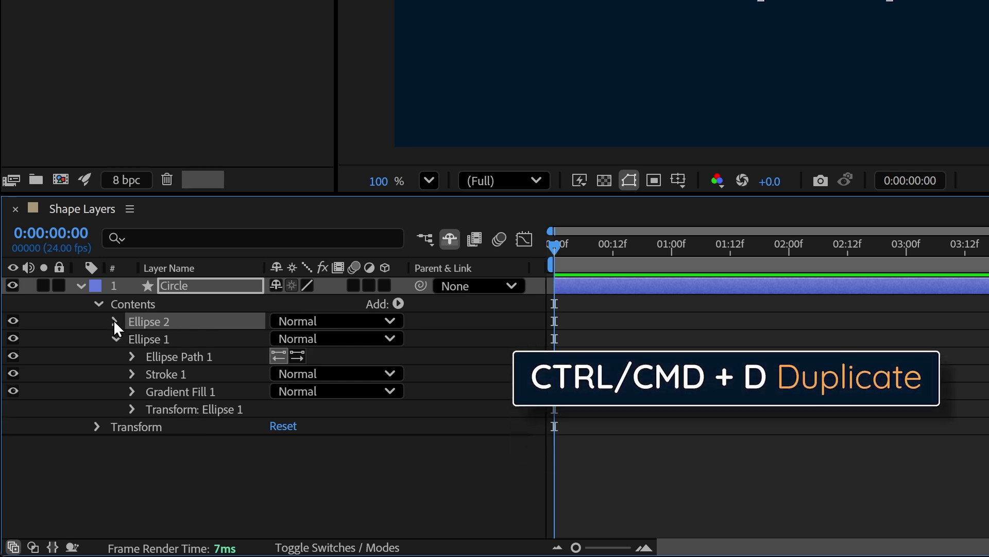
click(115, 321)
click(132, 391)
drag(305, 426, 138, 397)
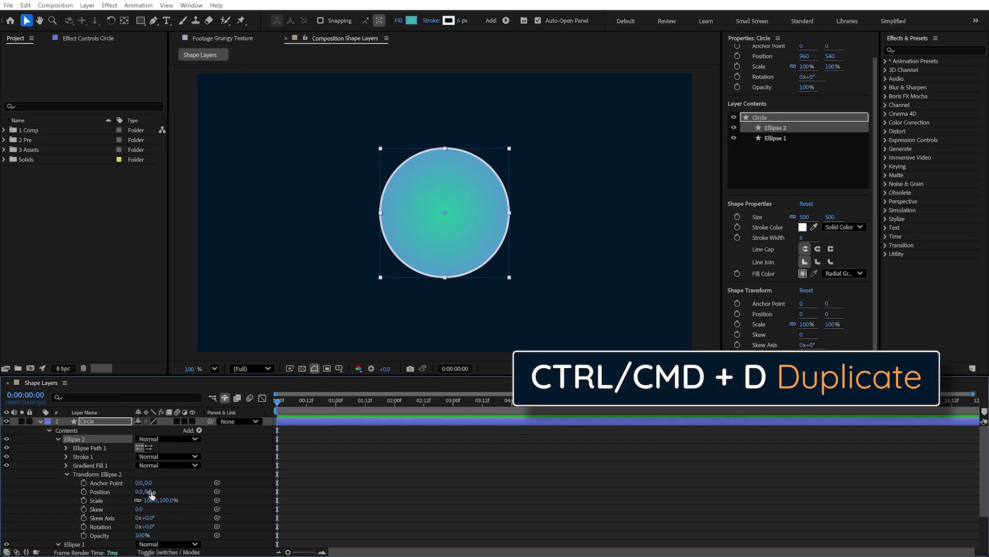
drag(69, 477, 38, 476)
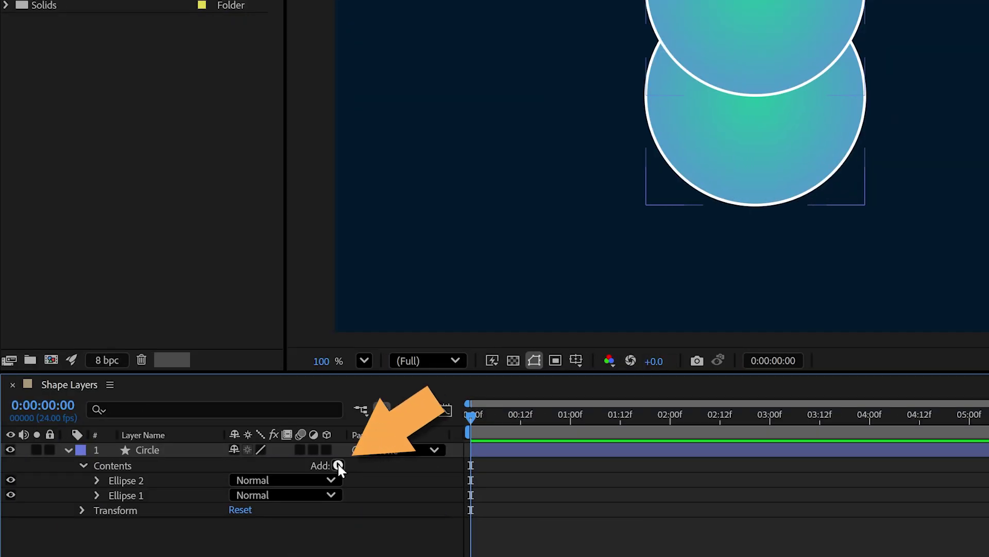
Step: Add a Merge Paths operator to the contents of the Circle layer and expand its properties
click(338, 464)
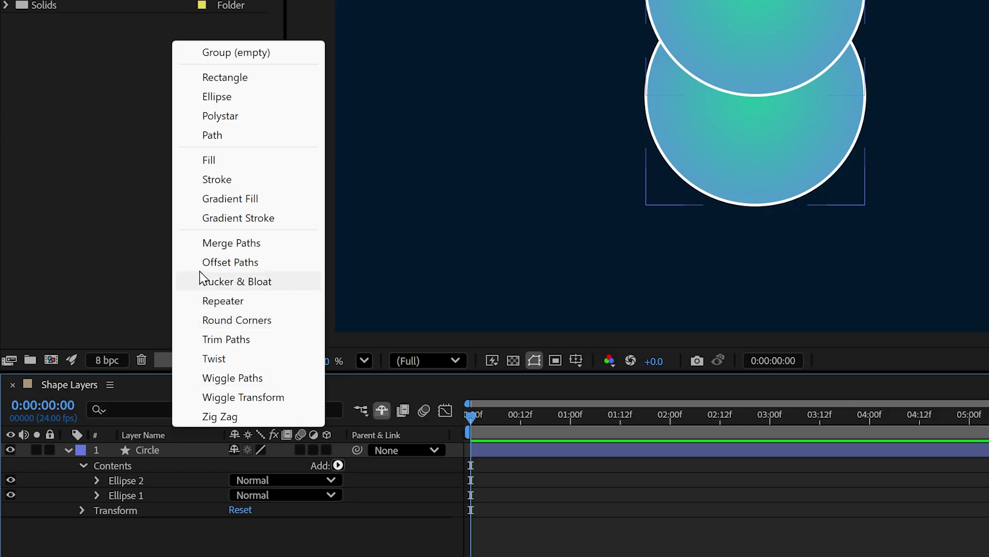
click(188, 245)
click(65, 442)
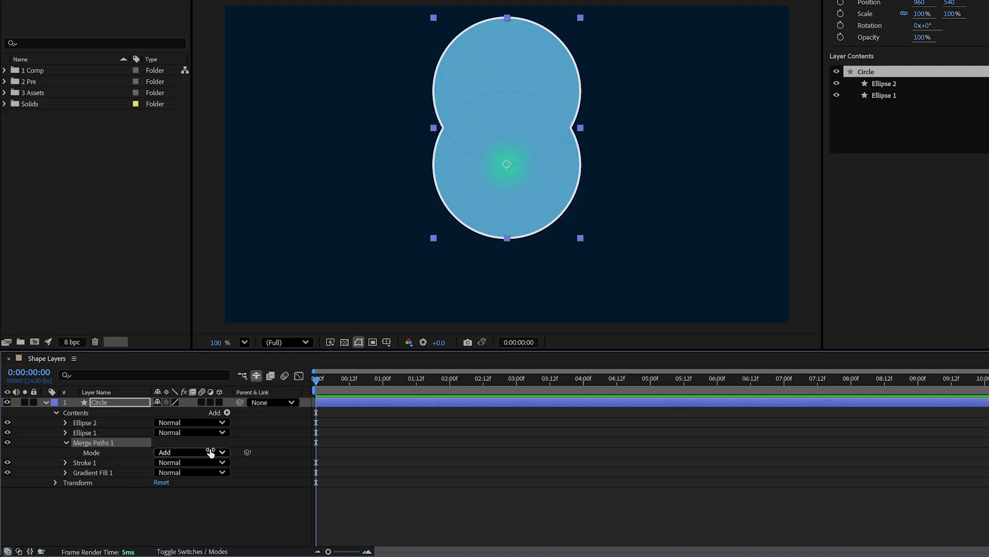
Step: Switch the Merge Paths mode through Subtract and Intersect, ending on Exclude Intersections
click(222, 452)
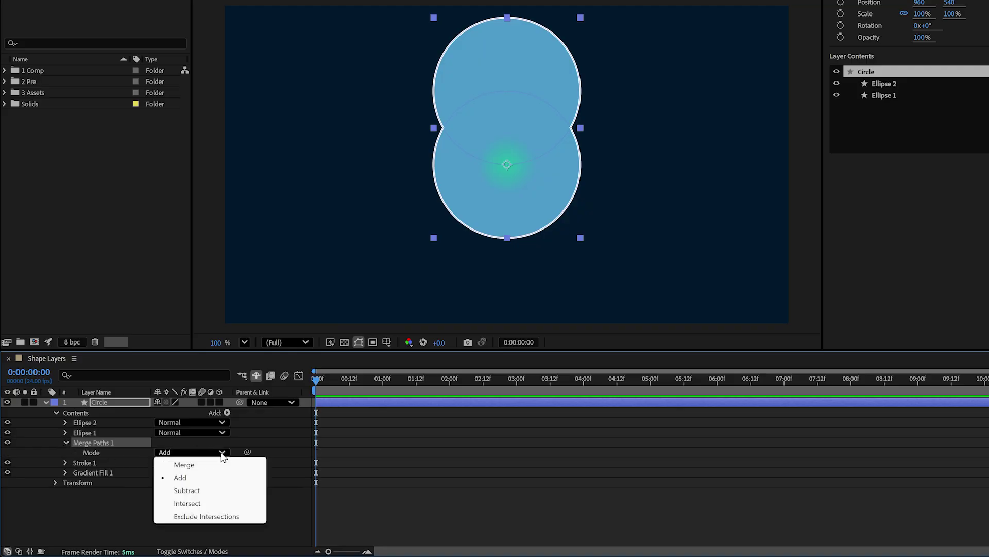
click(209, 491)
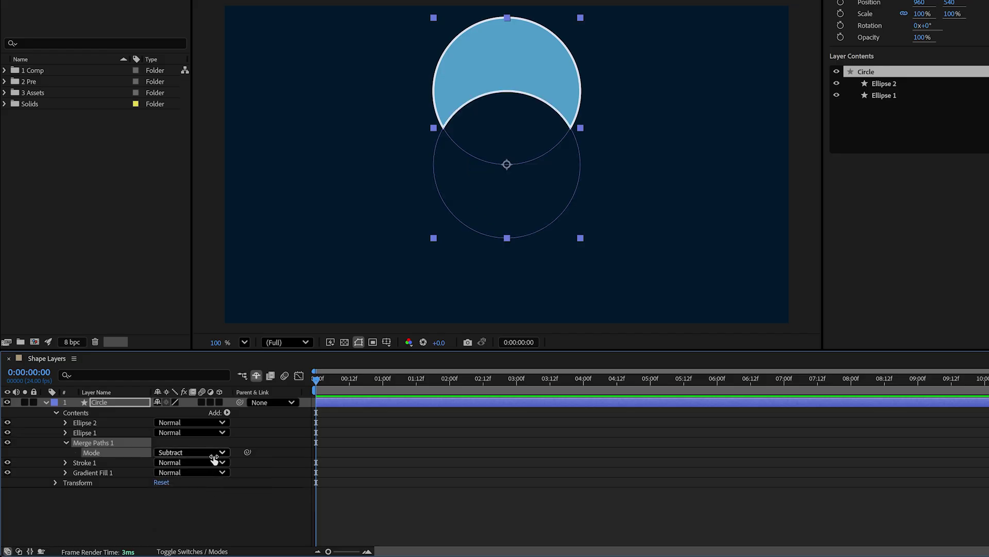
click(212, 454)
click(205, 504)
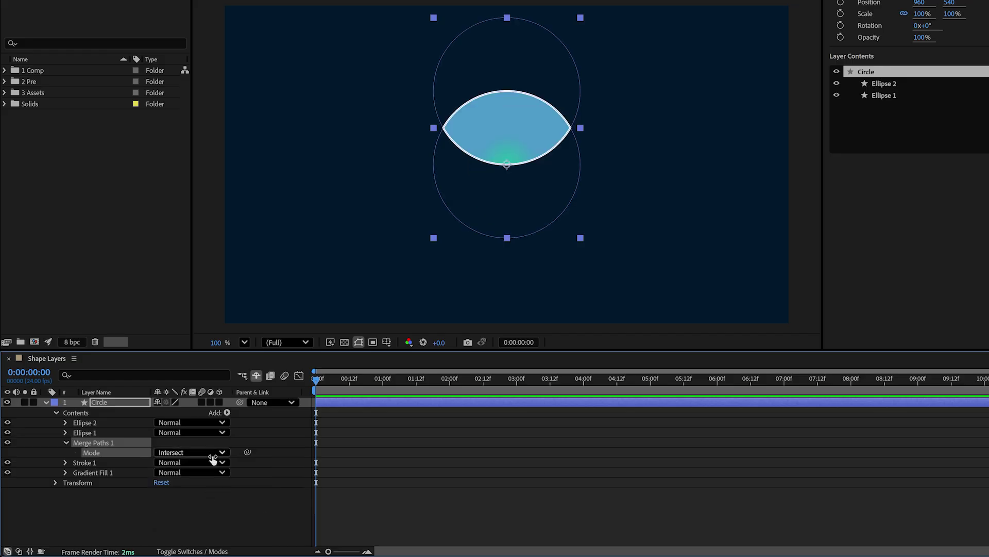
click(211, 454)
click(206, 515)
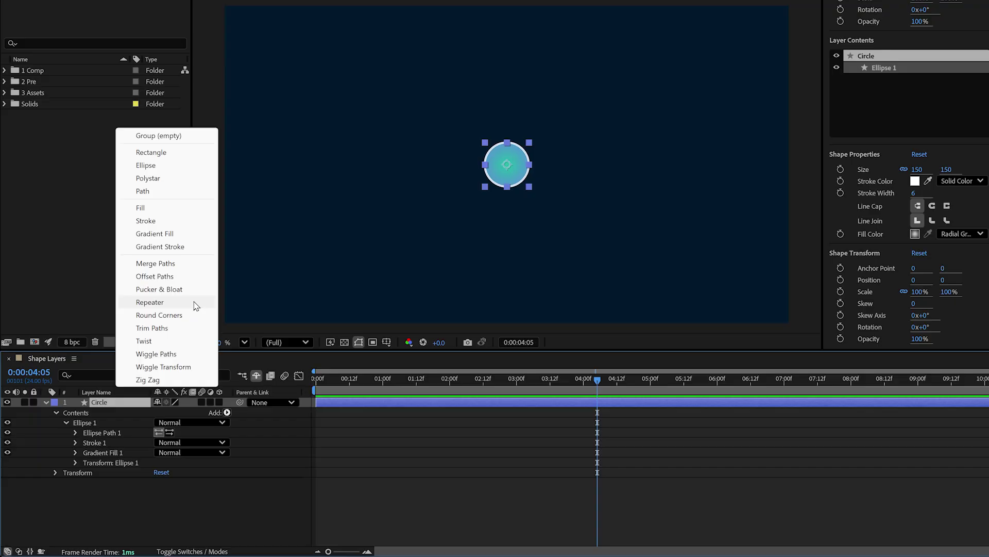
Step: Add a Repeater to the Circle layer's contents, set it to 8 copies, and adjust the Scale in its transform
click(149, 302)
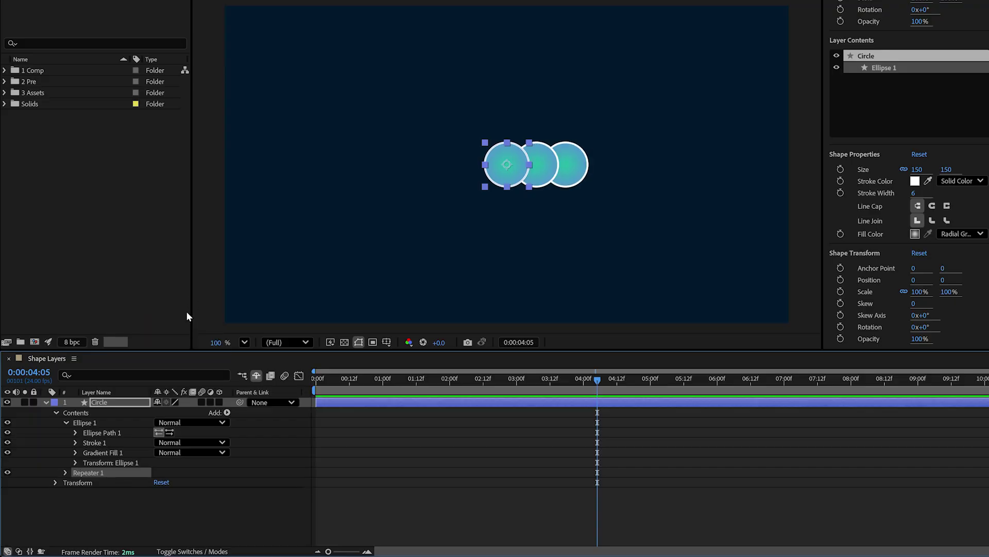
click(65, 473)
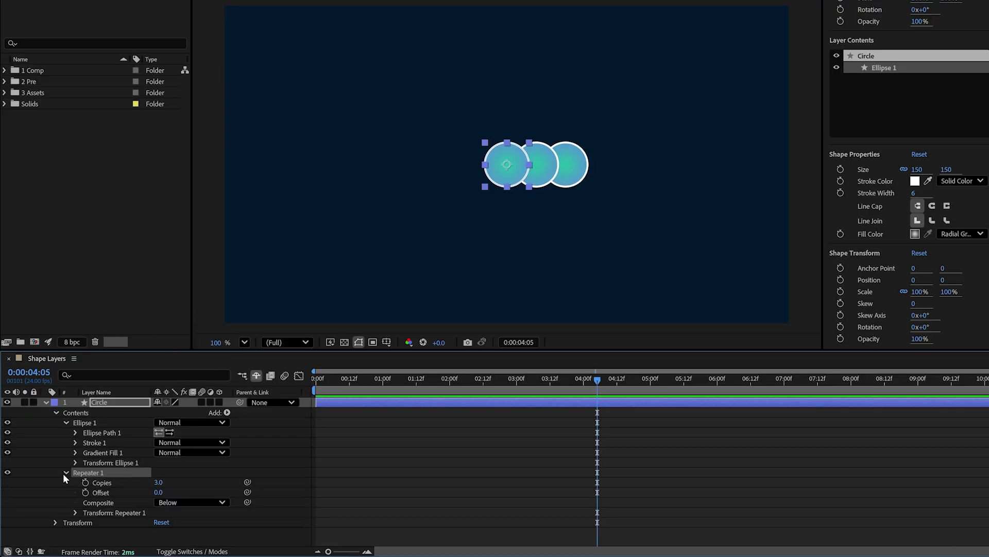
click(75, 512)
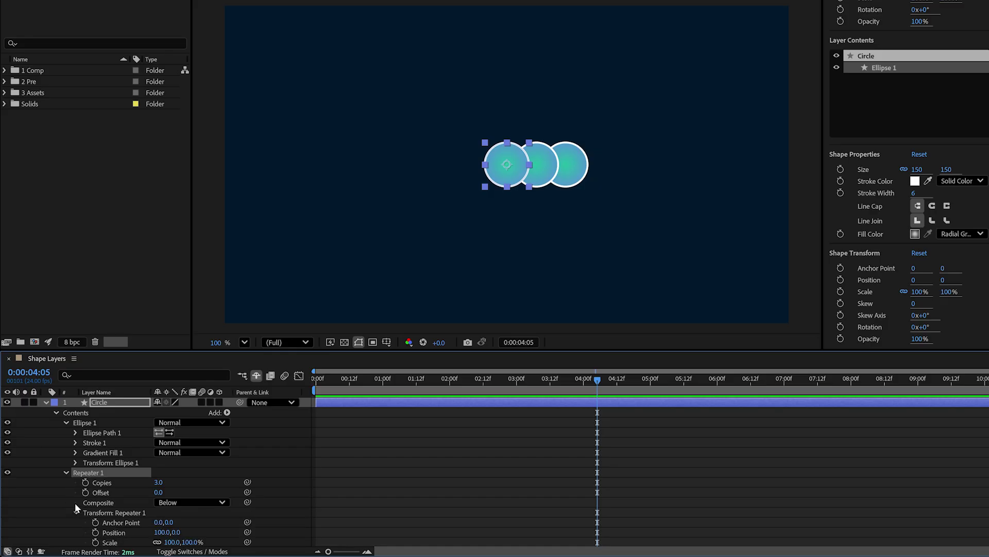
click(158, 482)
text(8)
click(194, 487)
scroll(189, 482, down, 4)
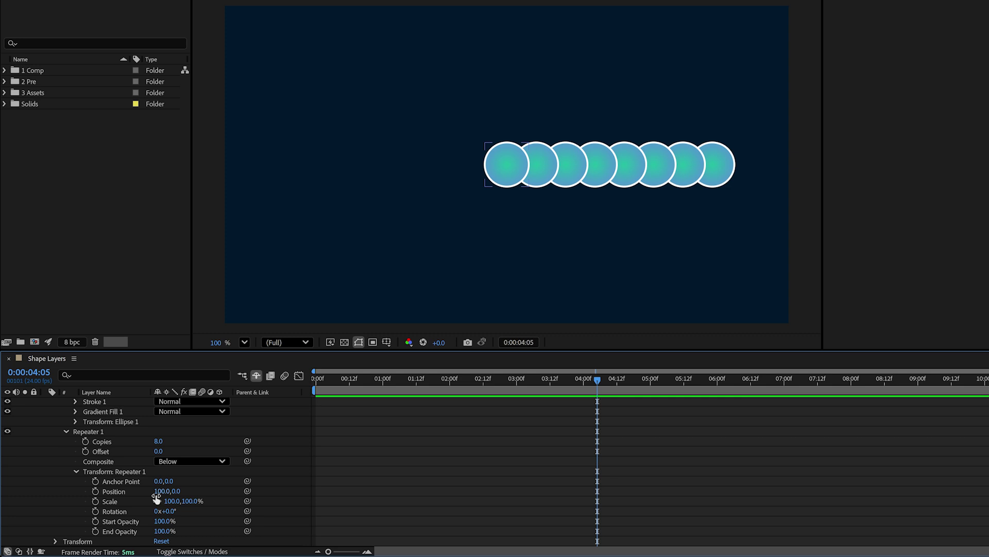
drag(191, 501, 202, 502)
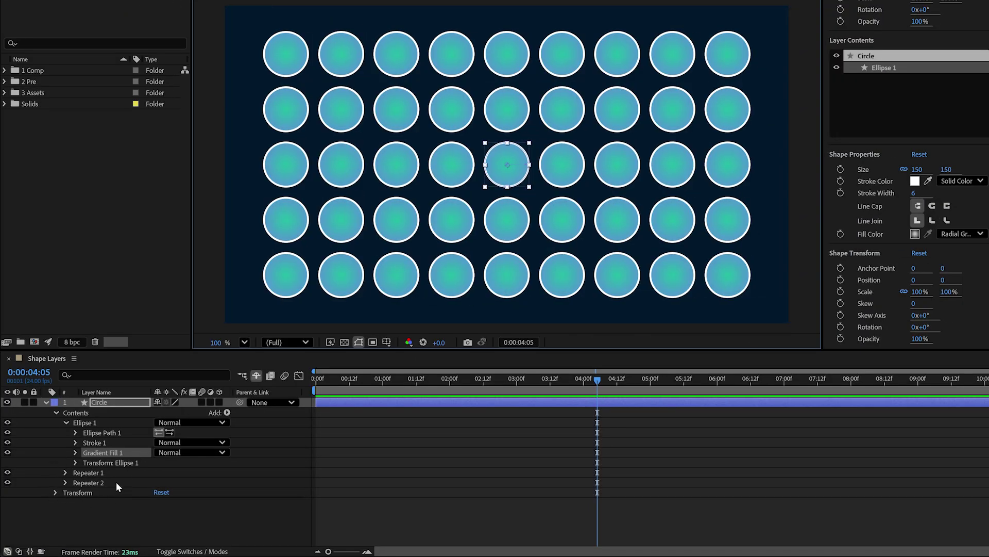
Step: Increase the Stroke Width of Ellipse 1 so the whole repeated circle grid updates
click(76, 442)
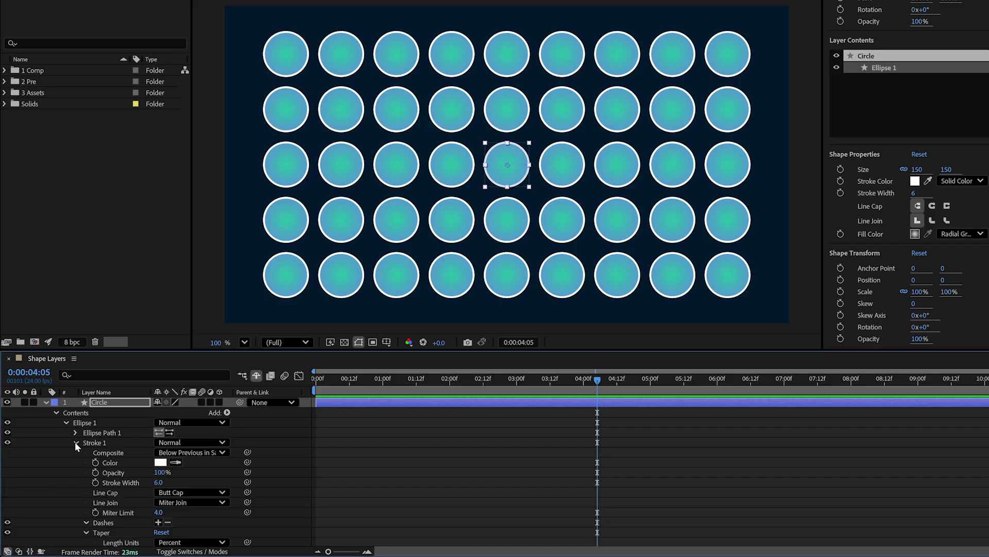
drag(160, 483, 165, 482)
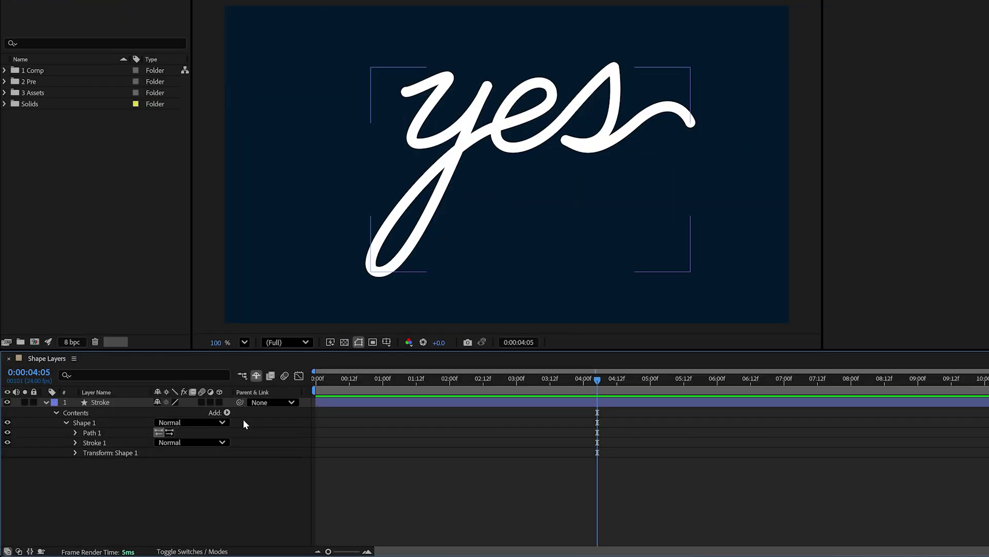
Step: Add Trim Paths to the Stroke layer holding the handwritten "yes" and reduce its End value
click(228, 412)
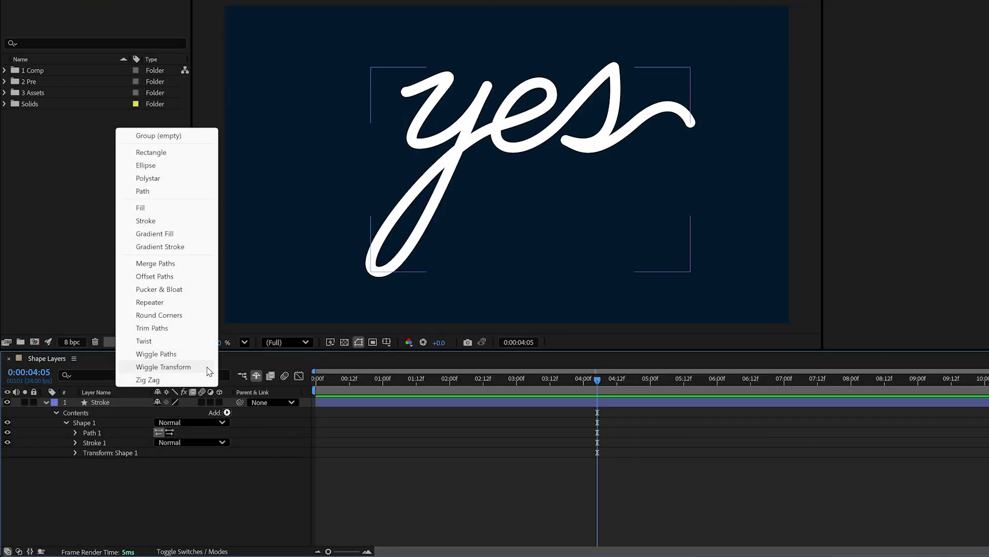
click(152, 328)
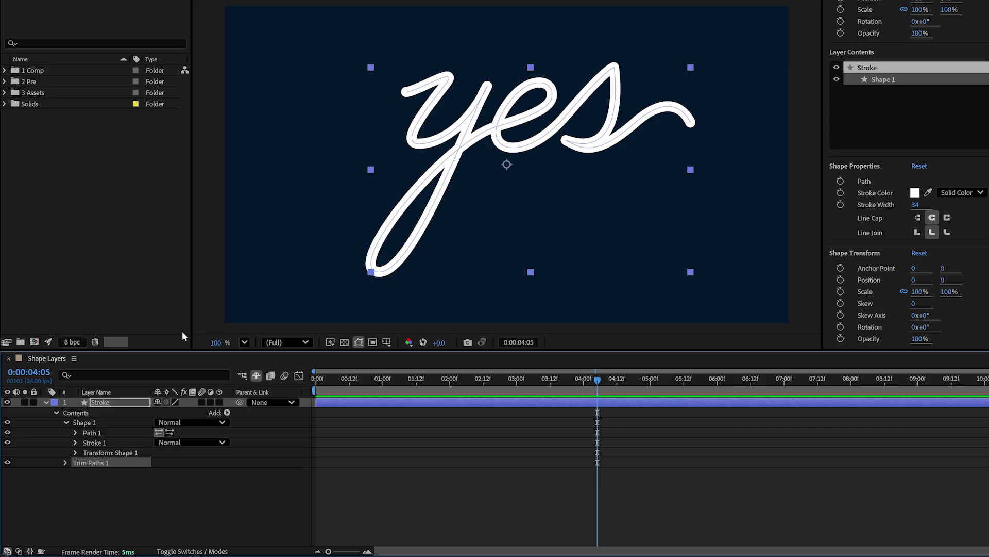
click(64, 462)
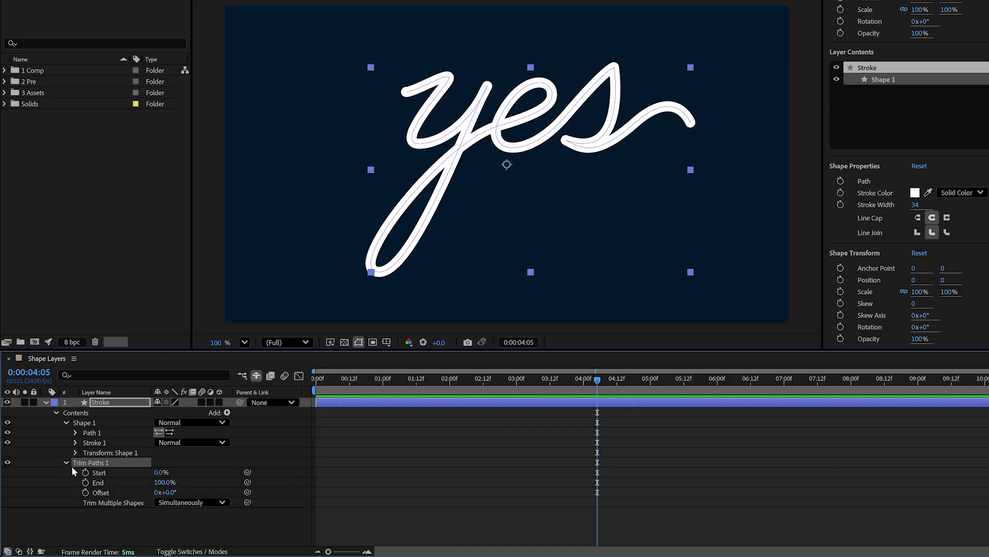
mouse_move(162, 481)
mouse_down()
mouse_move(103, 482)
mouse_move(155, 479)
mouse_up()
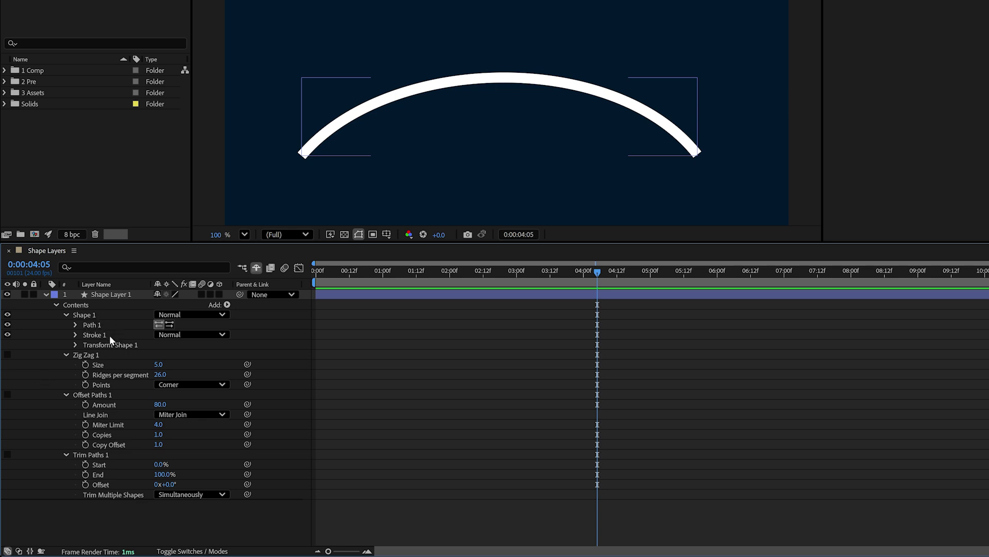
Step: Enable the Zig Zag, Offset Paths and Trim Paths operators on Shape Layer 1 and adjust the trim's End value
click(7, 355)
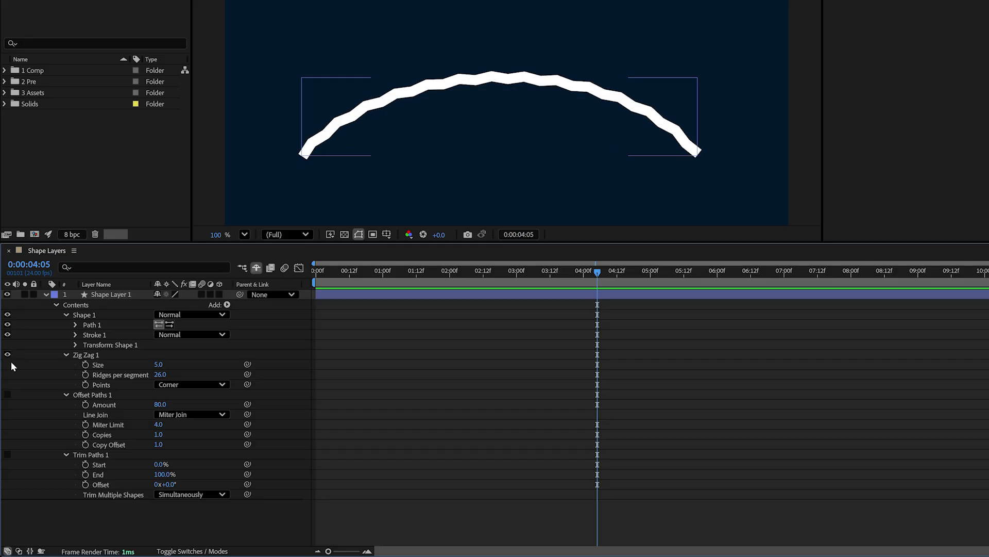
click(7, 395)
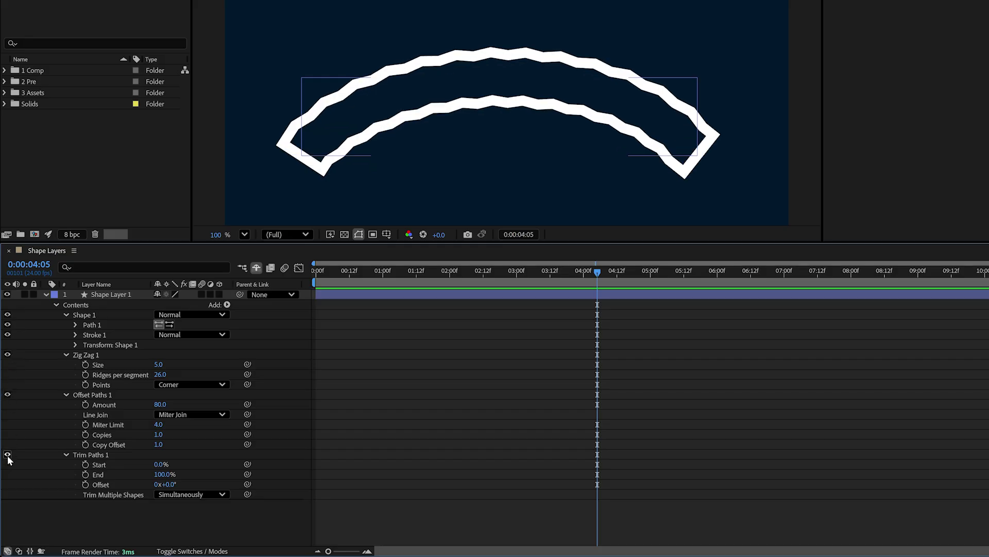
mouse_move(161, 474)
mouse_down()
mouse_move(111, 478)
mouse_move(164, 471)
mouse_up()
Step: Reorder Trim Paths above Zig Zag in Shape Layer 1 and adjust its End value in the new position
drag(104, 454, 118, 352)
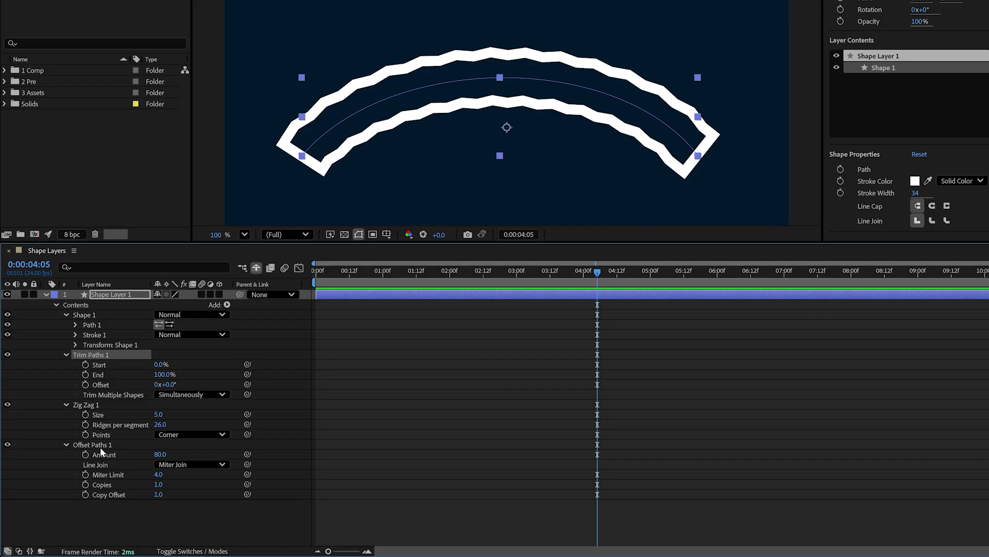
mouse_move(169, 375)
mouse_down()
mouse_move(145, 374)
mouse_move(175, 375)
mouse_up()
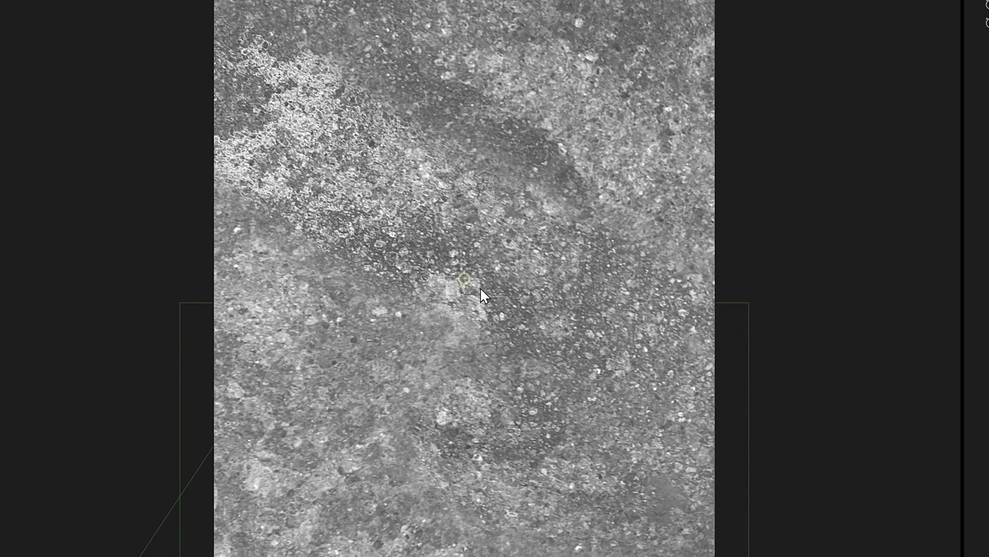
Step: Set a starting Position keyframe on the Grungy Texture layer at 0:00:00:00
scroll(484, 283, down, 3)
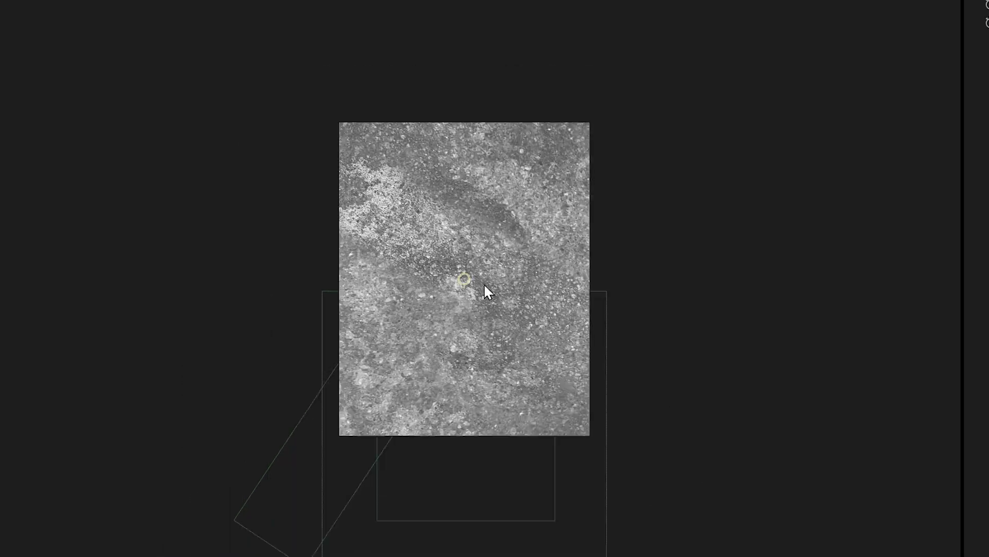
click(509, 276)
mouse_move(659, 191)
mouse_down()
mouse_move(521, 276)
mouse_move(747, 190)
mouse_move(831, 249)
mouse_move(658, 166)
mouse_move(464, 121)
mouse_move(645, 164)
mouse_move(730, 278)
mouse_move(632, 186)
mouse_move(530, 154)
mouse_move(663, 247)
mouse_move(675, 187)
mouse_up()
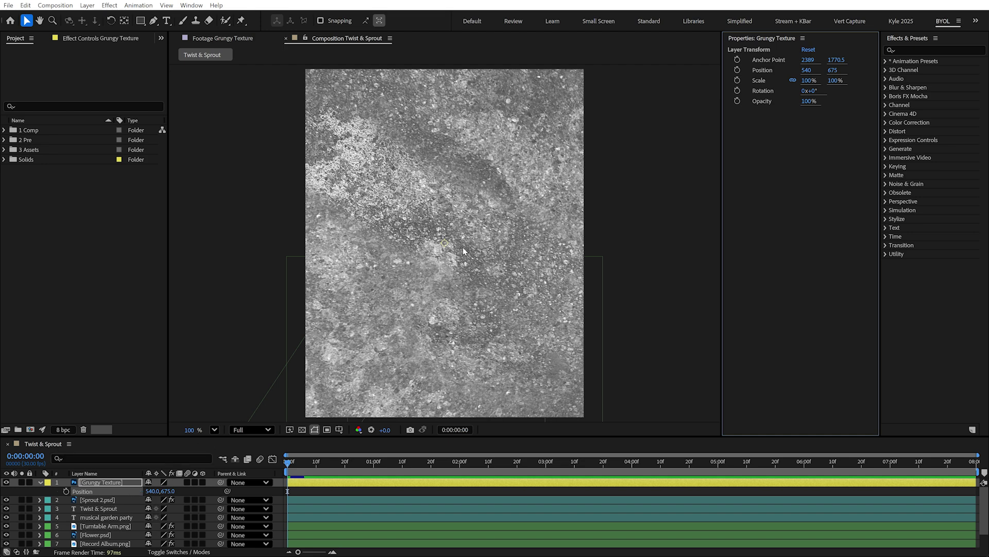
scroll(463, 246, down, 4)
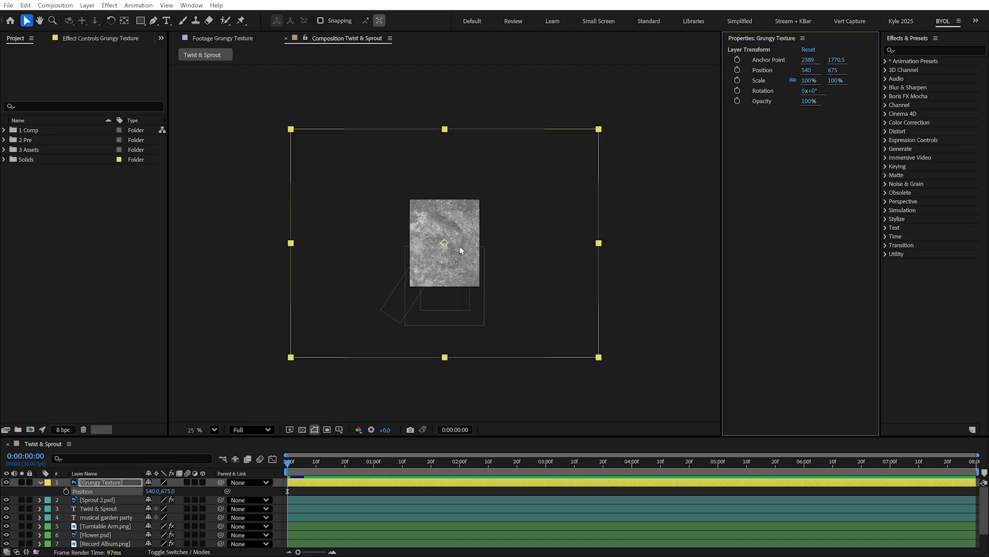
click(738, 70)
Step: Keyframe the Grungy Texture layer's Position every 10 frames up to 0:00:07:20, moving it to a different random spot each time
key(shift+Page_Down)
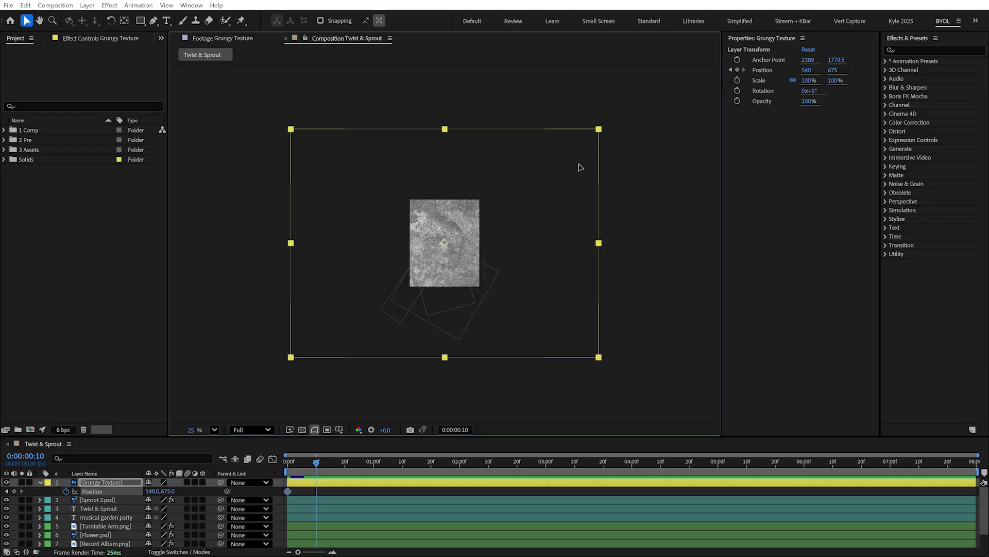
drag(581, 166, 472, 224)
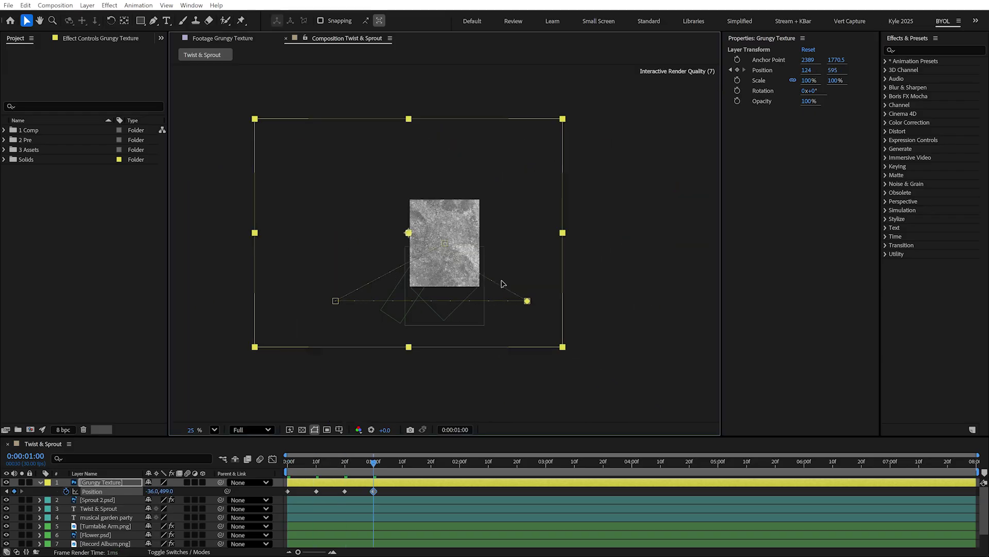
key(shift+Page_Down)
key(shift+Page_Down)
drag(475, 209, 552, 224)
key(shift+Page_Down)
key(shift+Page_Down)
drag(406, 270, 305, 237)
key(shift+Page_Down)
key(shift+Page_Down)
drag(440, 234, 607, 311)
key(shift+Page_Down)
drag(593, 349, 511, 251)
key(shift+Page_Down)
key(shift+Page_Down)
drag(592, 148, 546, 252)
key(shift+Page_Down)
key(shift+Page_Down)
drag(514, 365, 512, 250)
key(shift+Page_Down)
key(shift+Page_Down)
drag(553, 134, 545, 203)
key(shift+Page_Down)
key(shift+Page_Down)
Step: Preview the texture's position animation and return the playhead to the start of the composition
key(space)
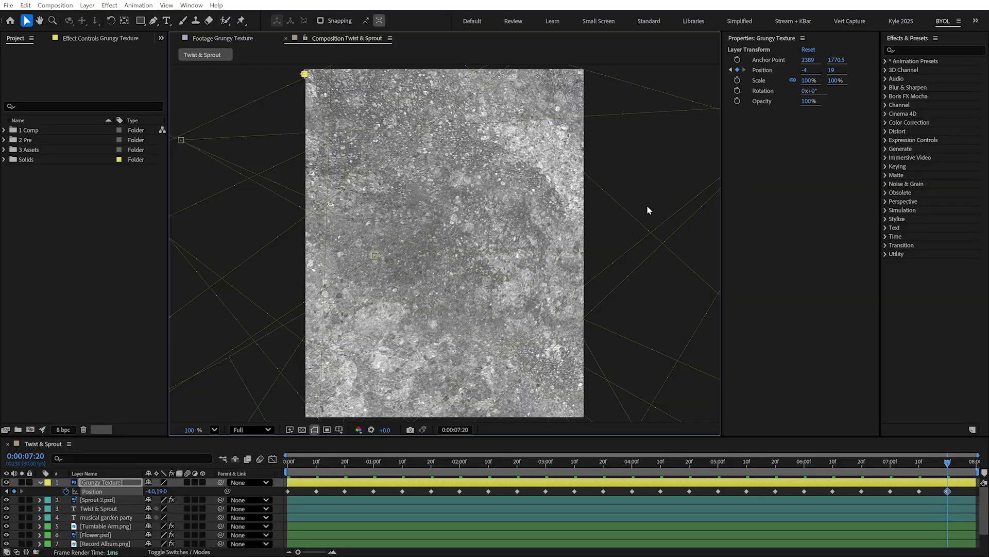
key(space)
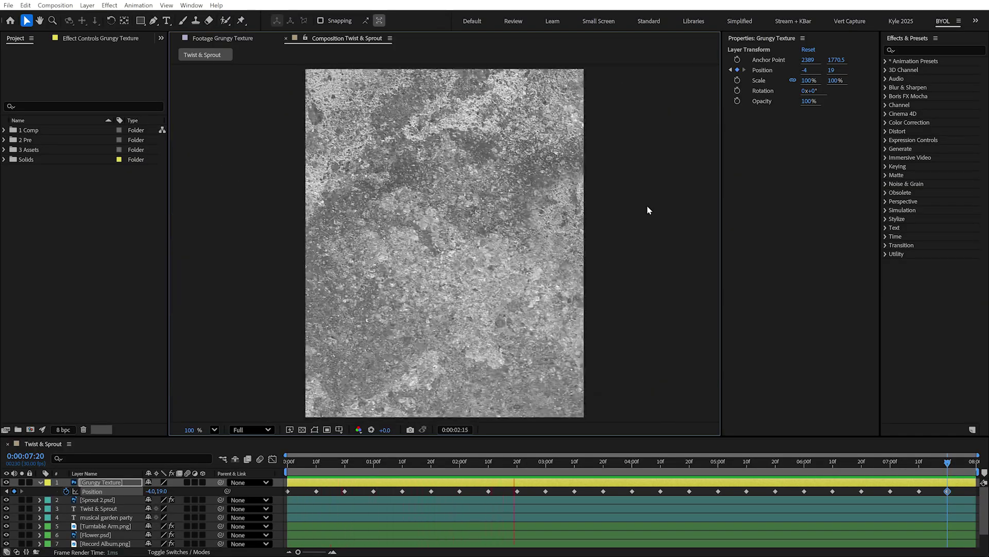
click(287, 461)
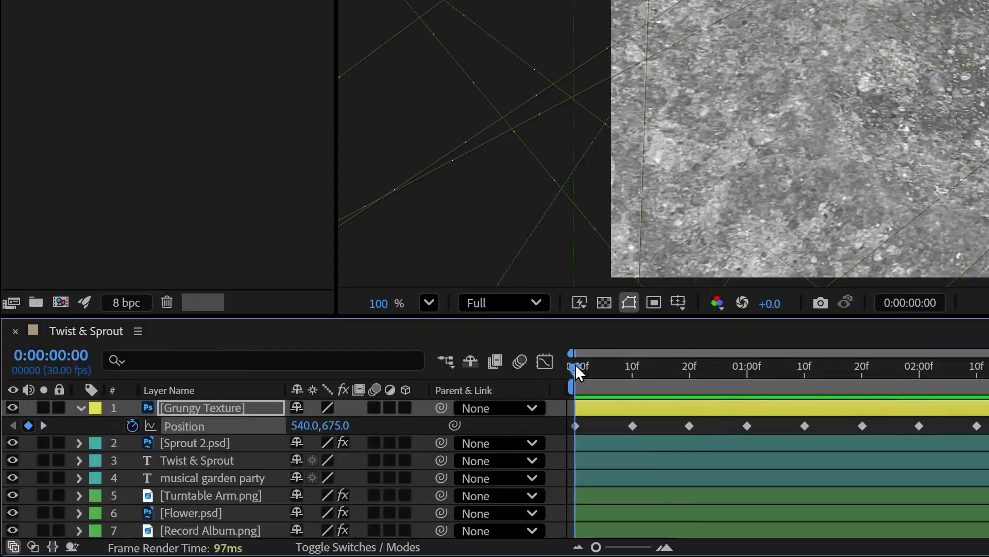
drag(576, 367, 565, 387)
Step: Convert all Position keyframes of the Grungy Texture layer to hold keyframes and scrub through the timeline to check the motion
click(190, 426)
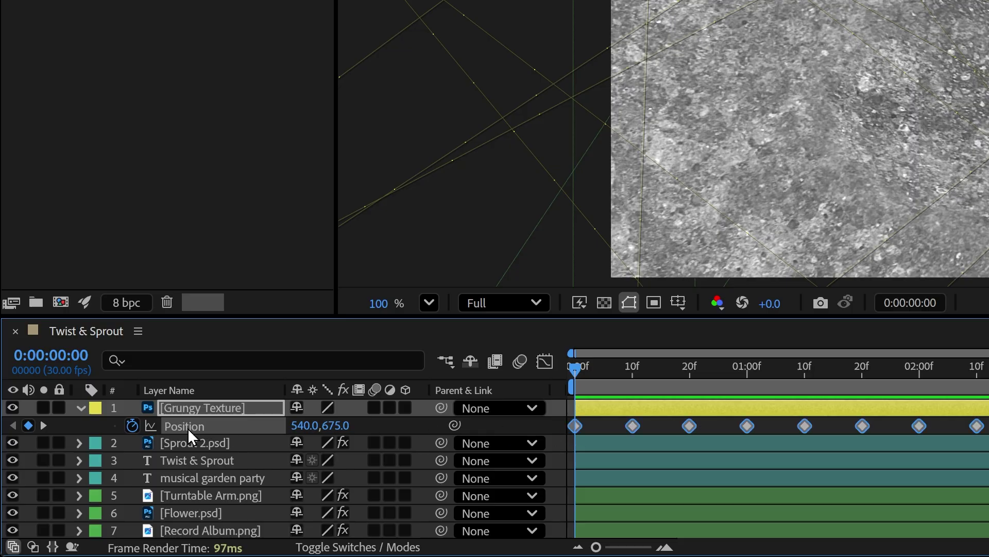
right_click(576, 426)
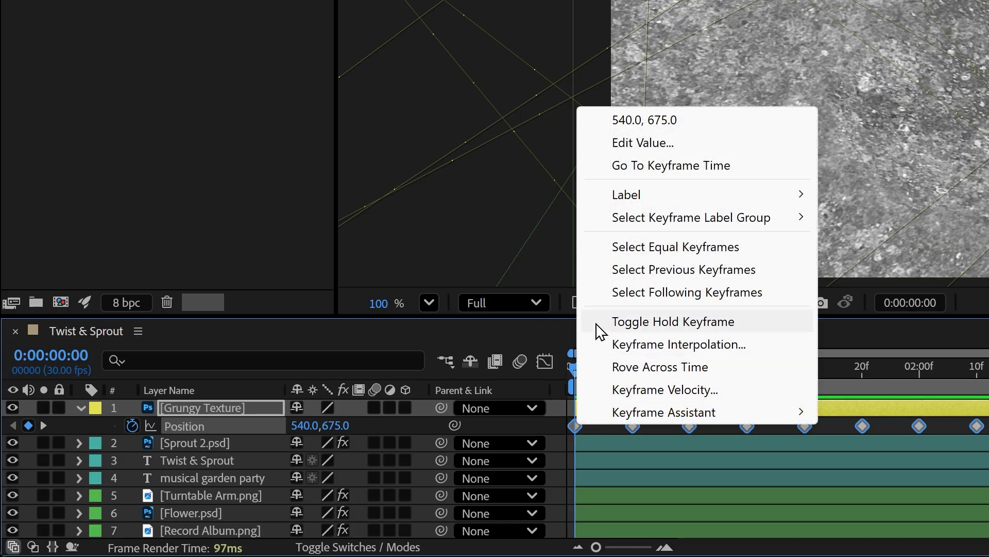
click(597, 324)
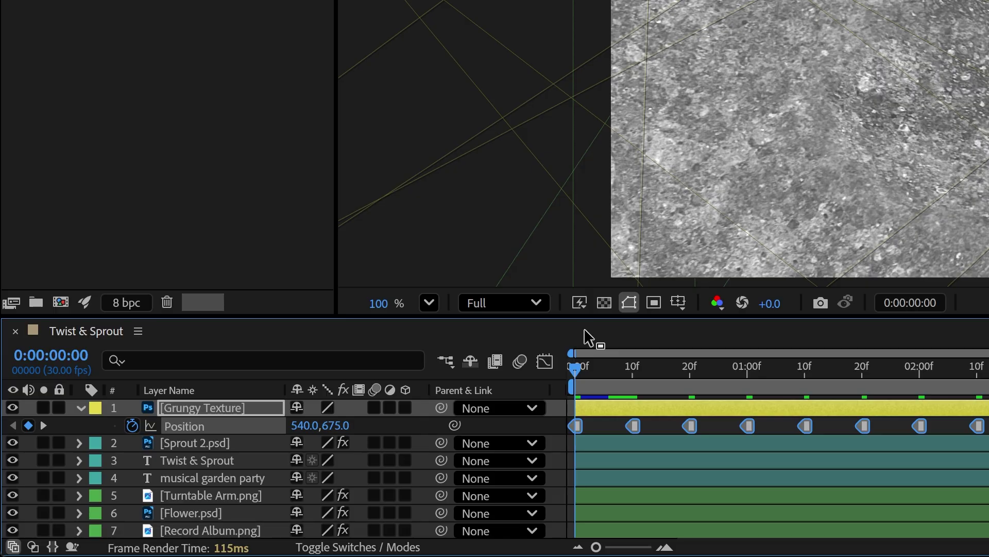
drag(574, 370, 804, 369)
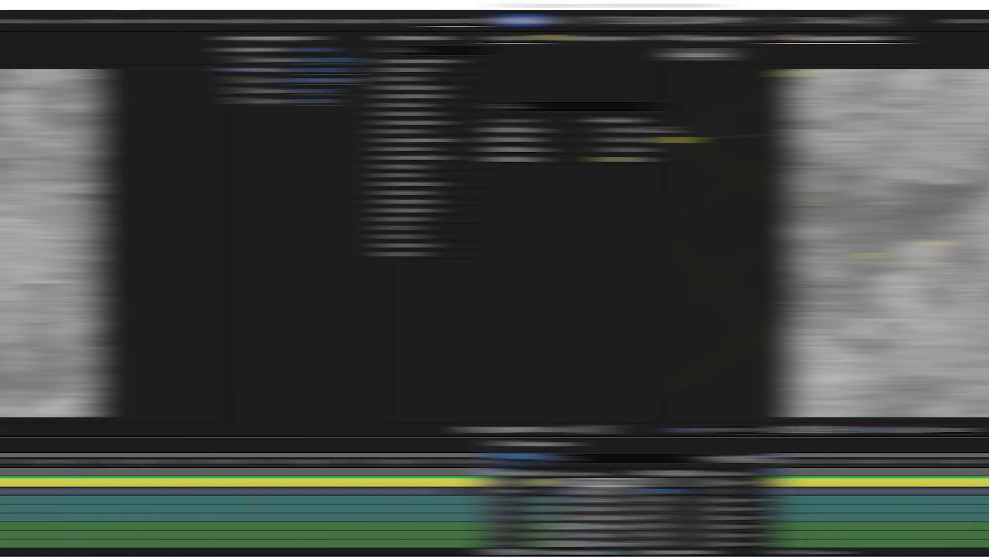
Step: Move the Grungy Texture layer between the Frame and BG layers and show the layer blending mode columns
scroll(105, 551, down, 1)
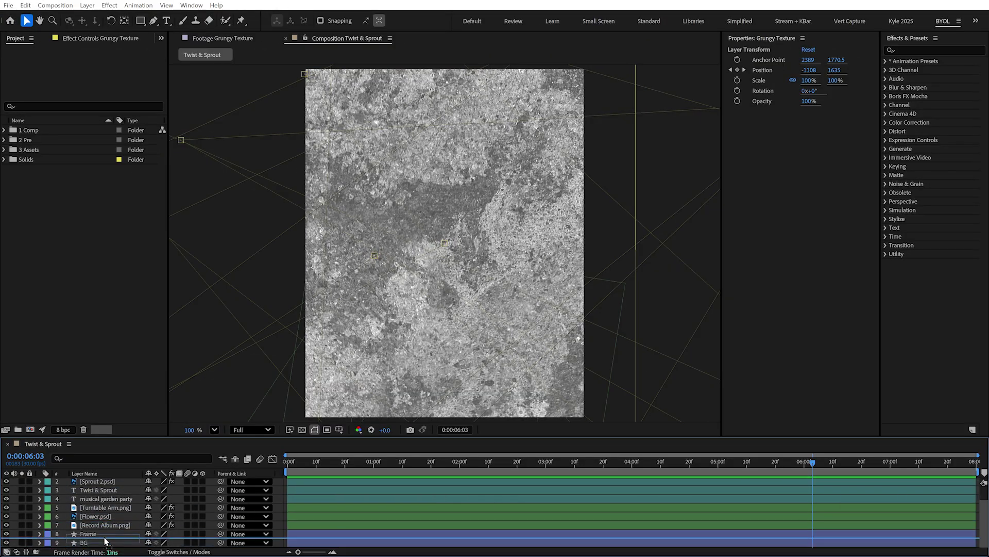
key(ctrl+shift+[)
click(166, 551)
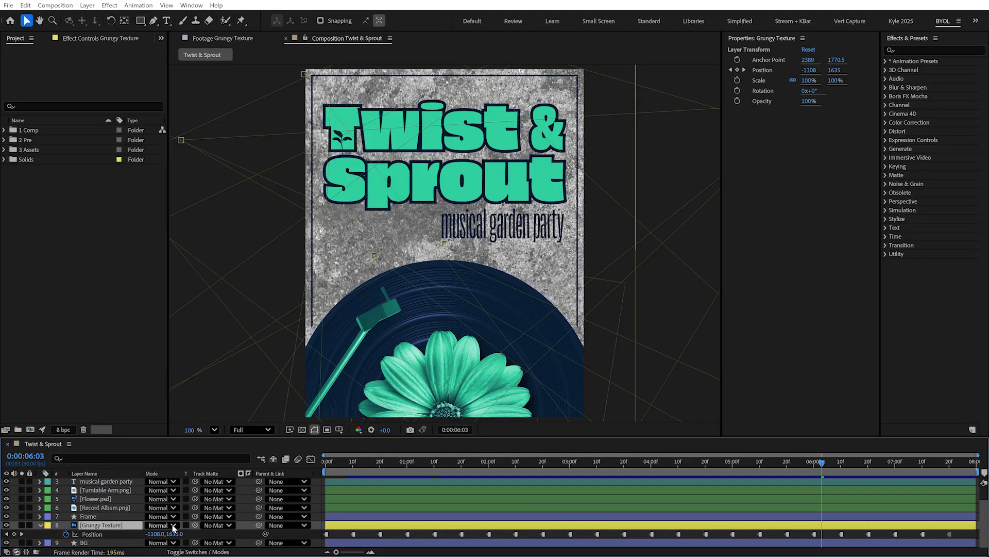
Step: Set the Grungy Texture layer's blending mode to Overlay, reduce its opacity to about 52%, and preview the result
click(172, 525)
click(204, 265)
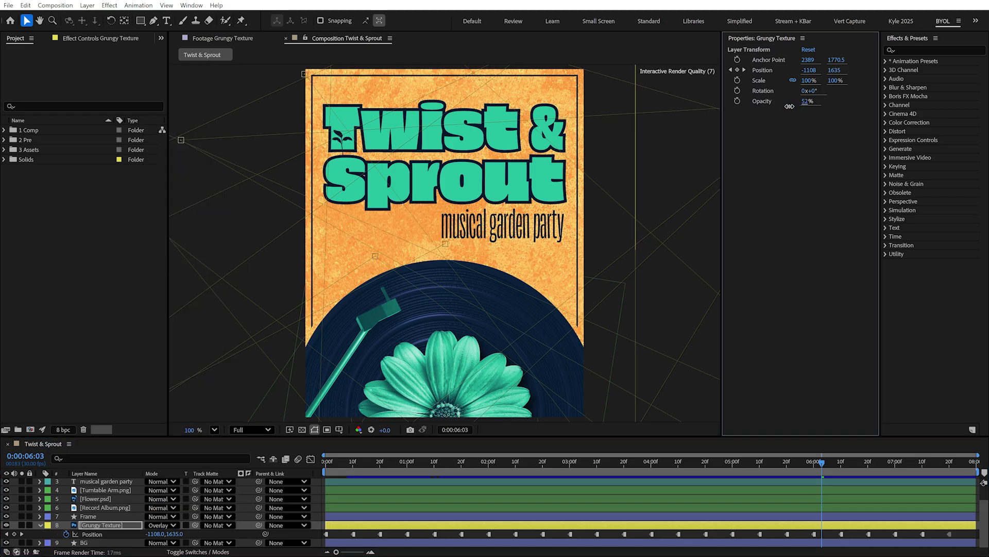
key(space)
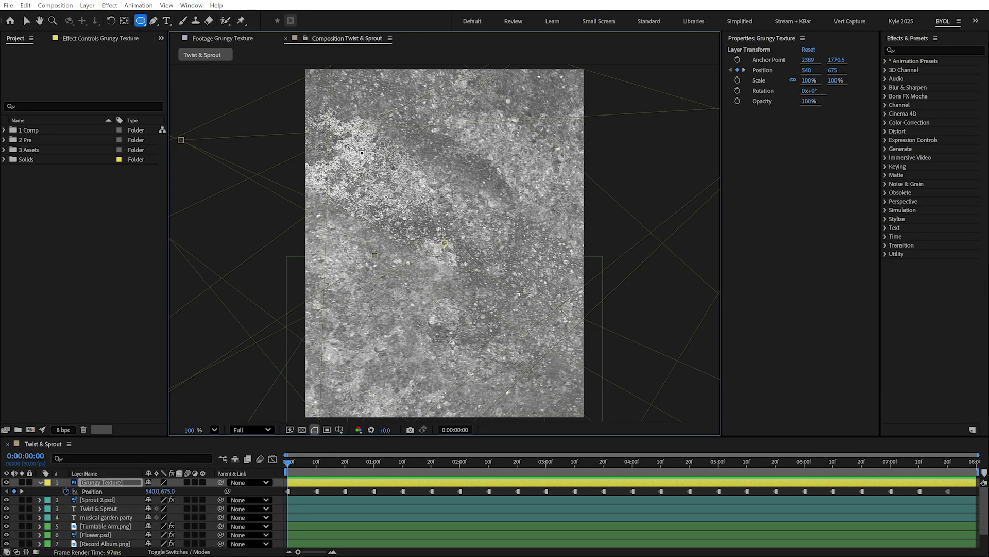
Step: Draw a circular mask on the Grungy Texture layer over the poster's centre, and at 0:00:00:10 move the mask towards the poster
drag(352, 148, 538, 332)
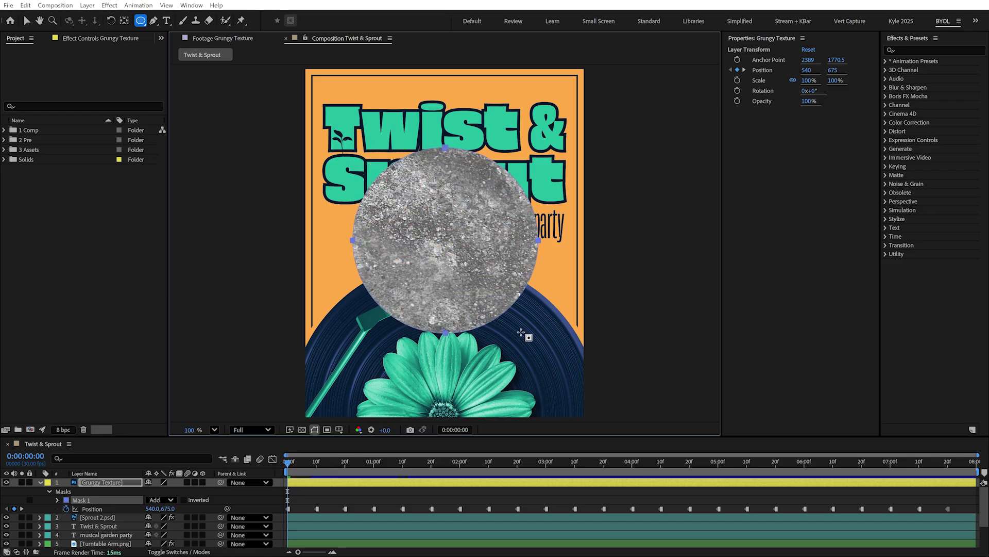
drag(312, 464, 317, 465)
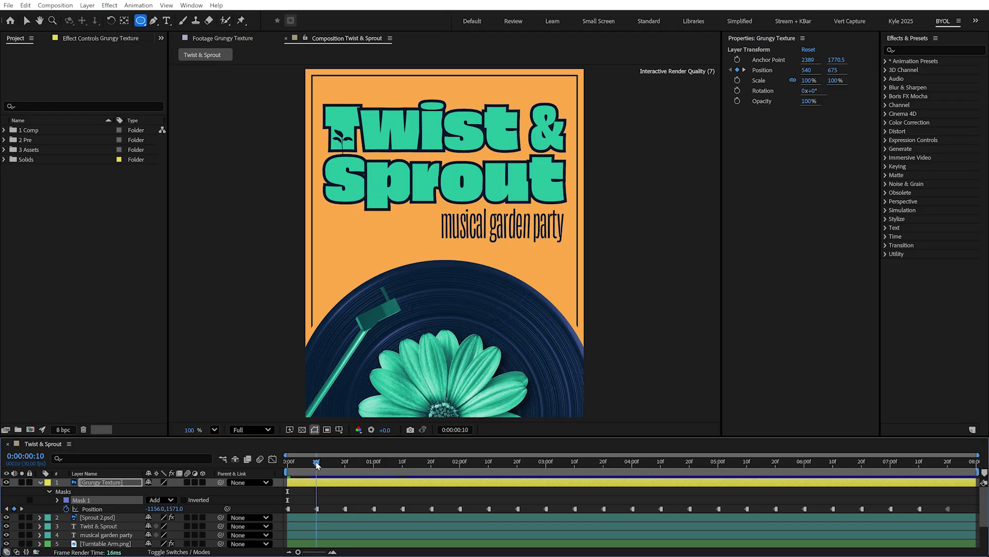
scroll(441, 301, down, 5)
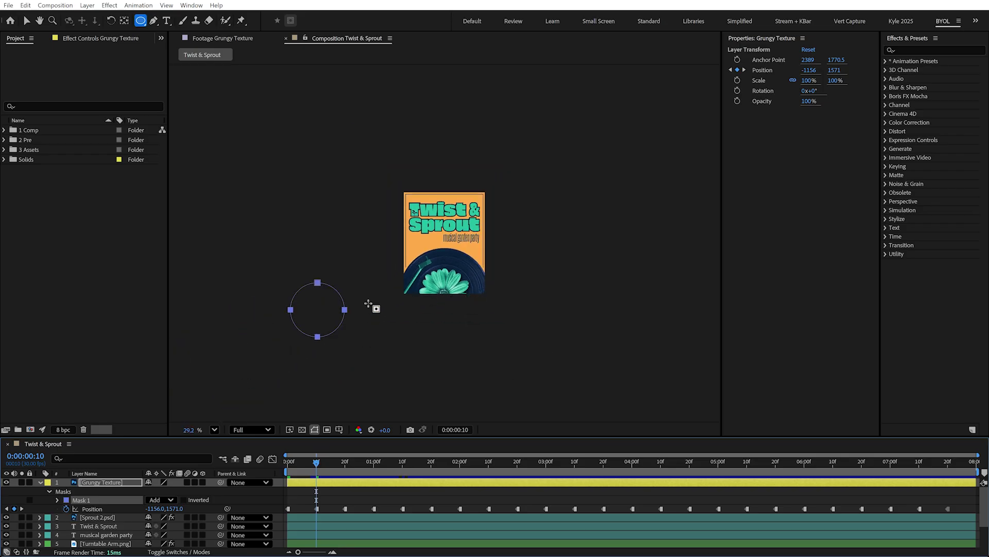
key(v)
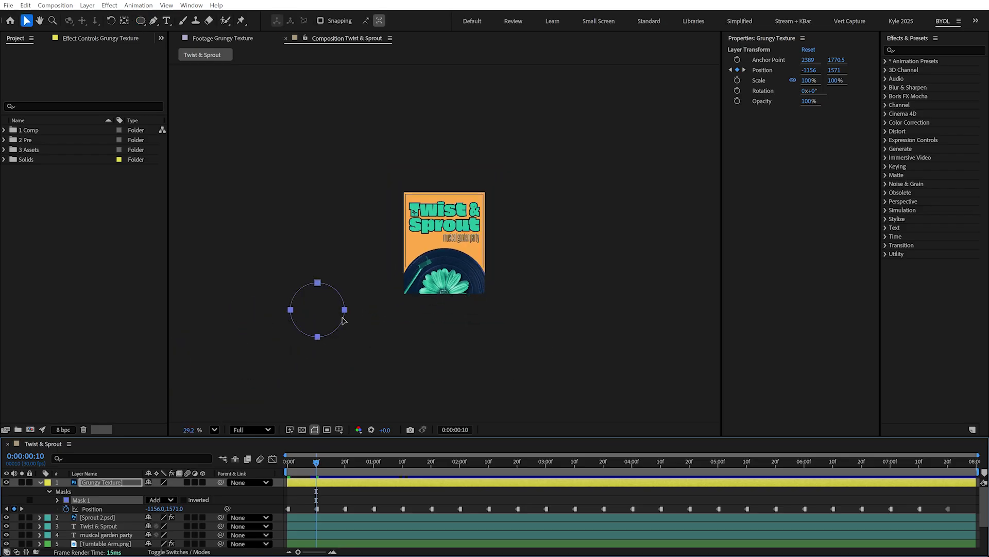
drag(346, 315, 472, 250)
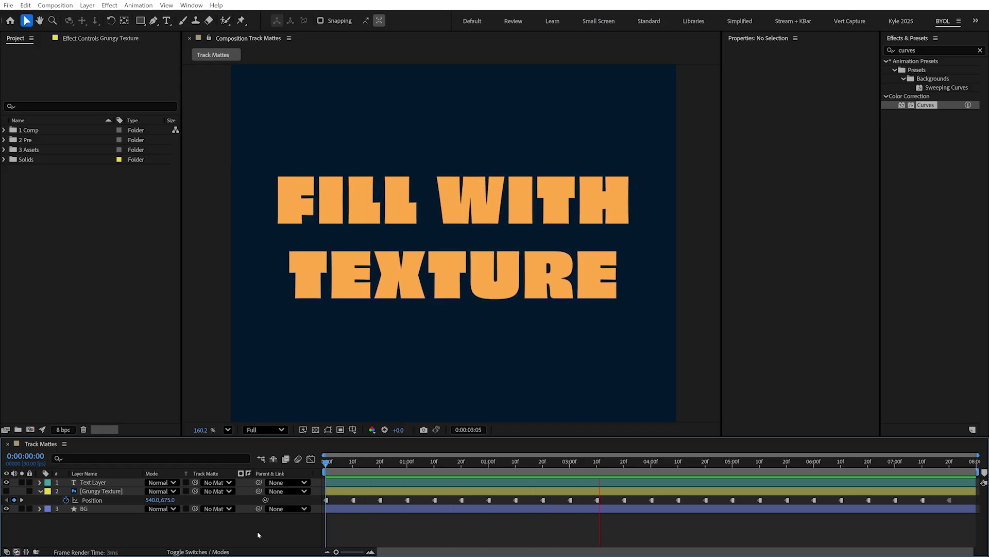
Step: Stop the Track Mattes preview, make the Grungy Texture layer visible, and play the composition again
key(space)
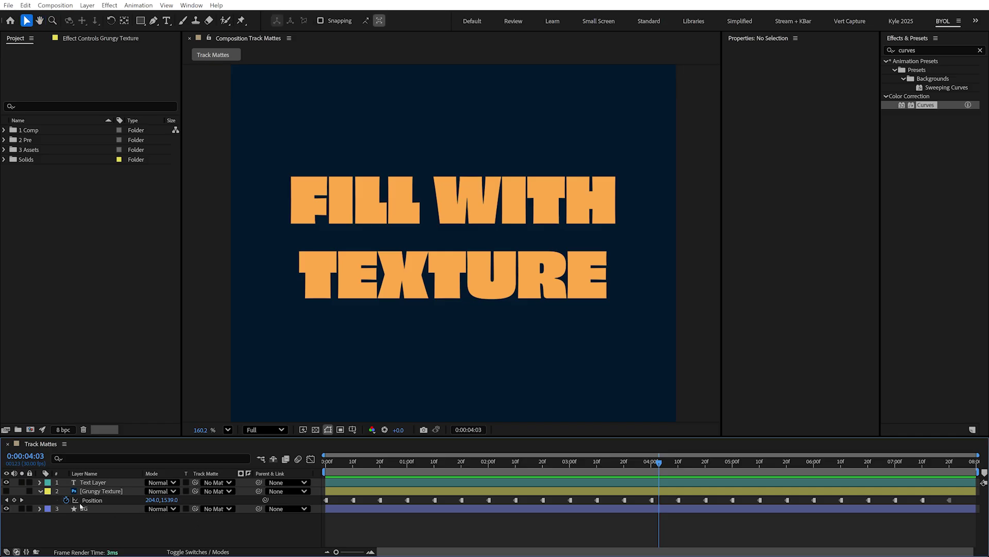
click(6, 491)
key(space)
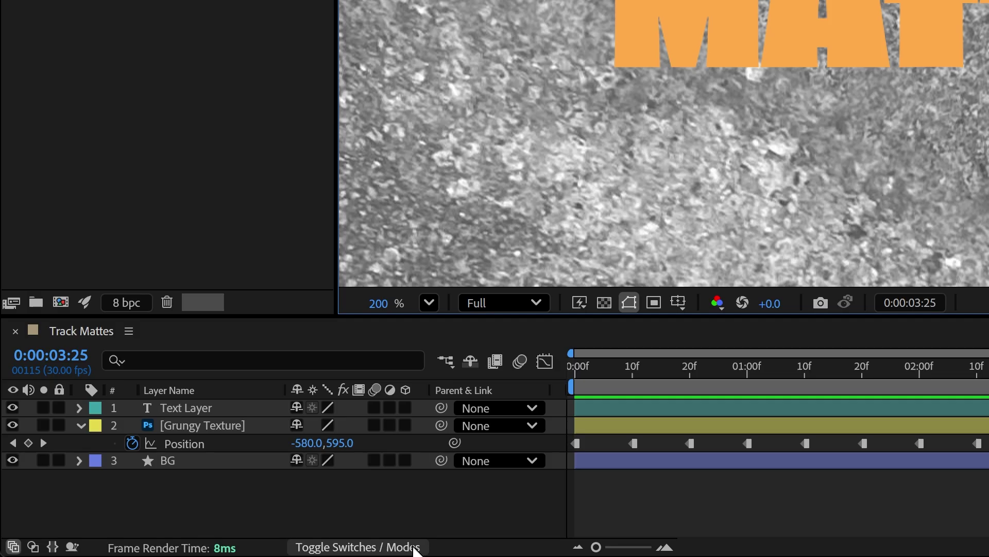
Step: Show the layer mode columns and set the Grungy Texture layer's track matte to Text Layer
click(415, 547)
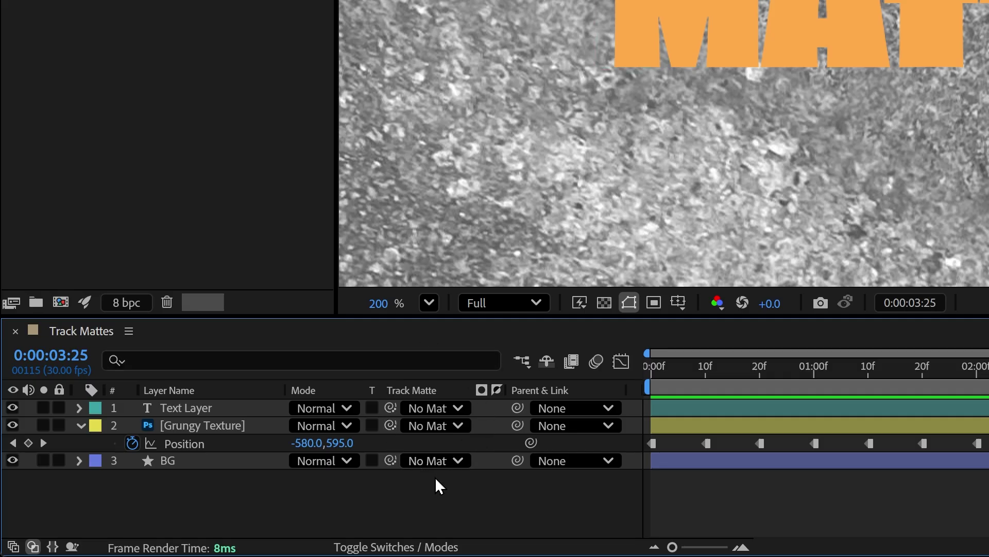
drag(272, 426, 257, 424)
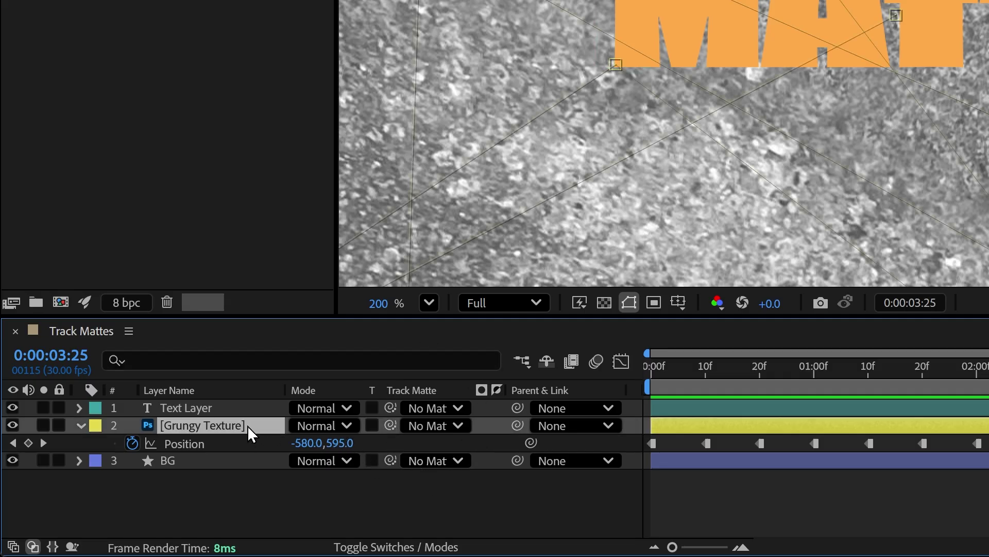
click(458, 425)
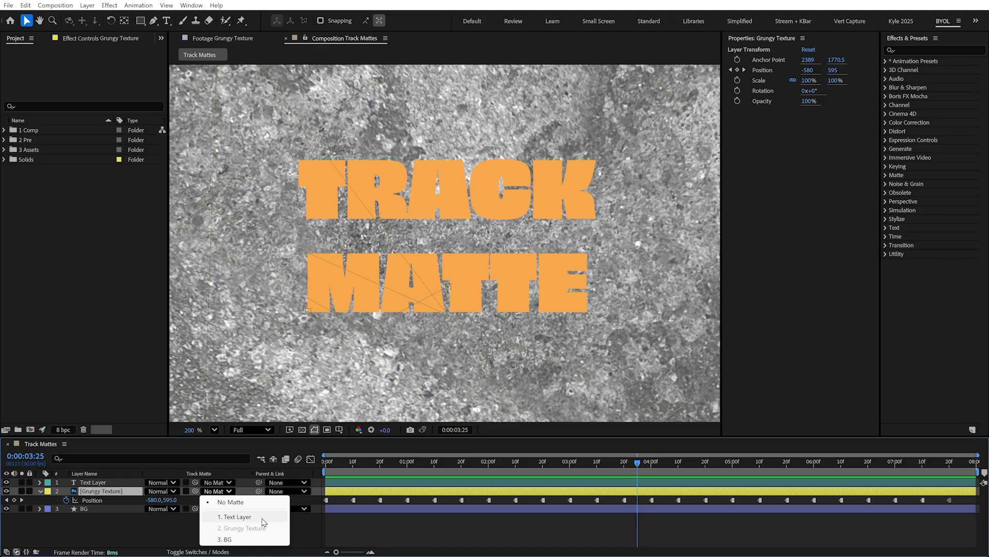
click(528, 487)
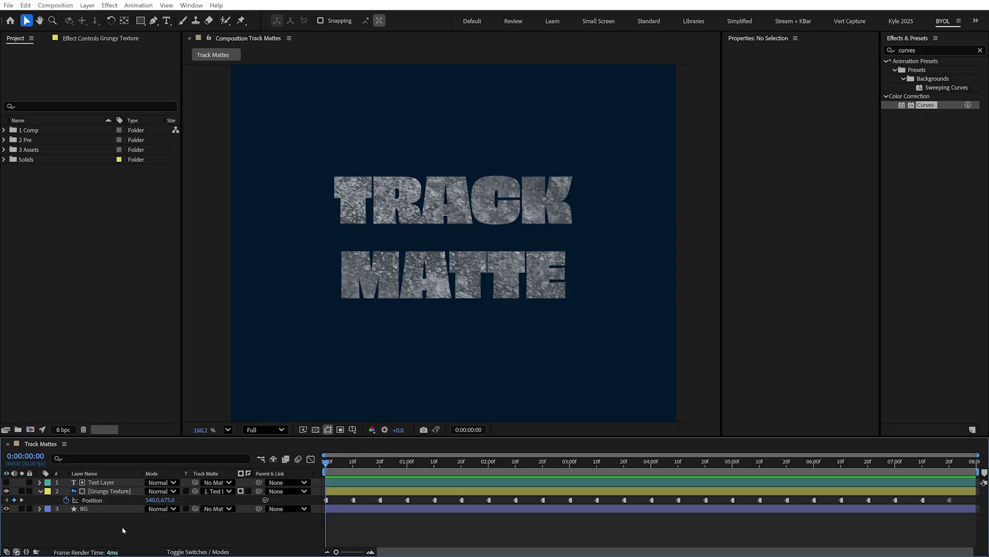
Step: Make Text Layer visible, move it below the Grungy Texture layer, and set the texture's blending mode to Multiply
click(7, 482)
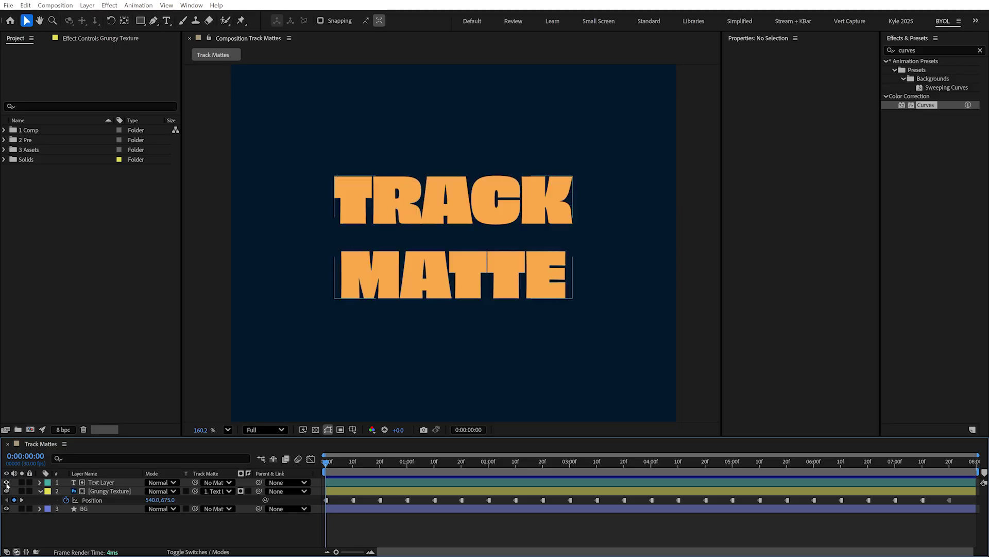
drag(94, 487, 102, 500)
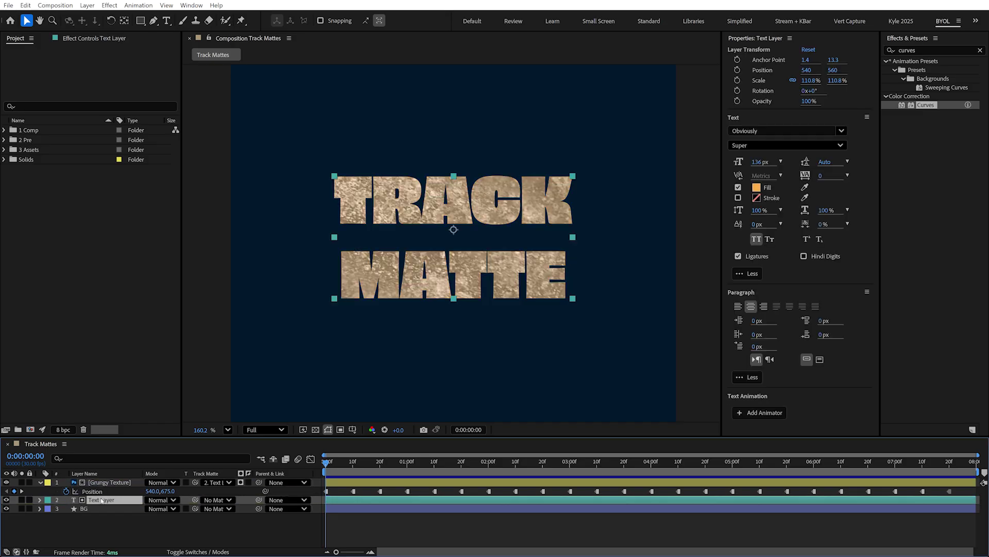
click(170, 484)
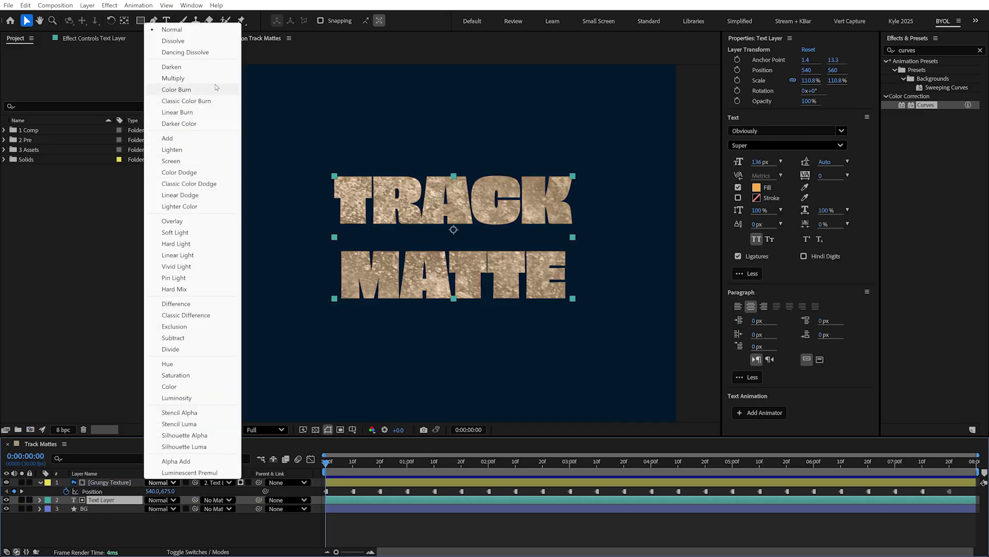
click(213, 78)
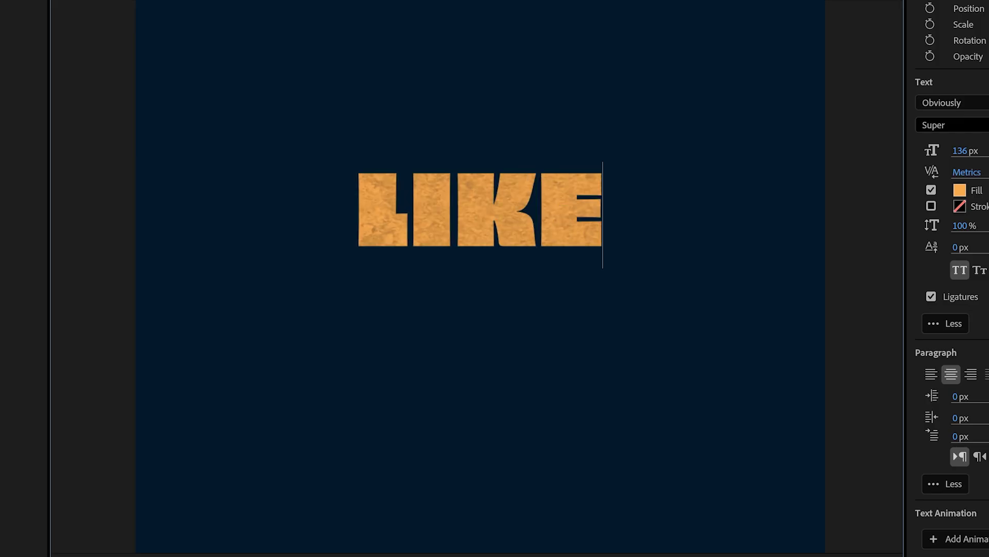
Step: Complete the textured text so it reads "LIKE & SUBSCRIBE" and finish editing
text(& )
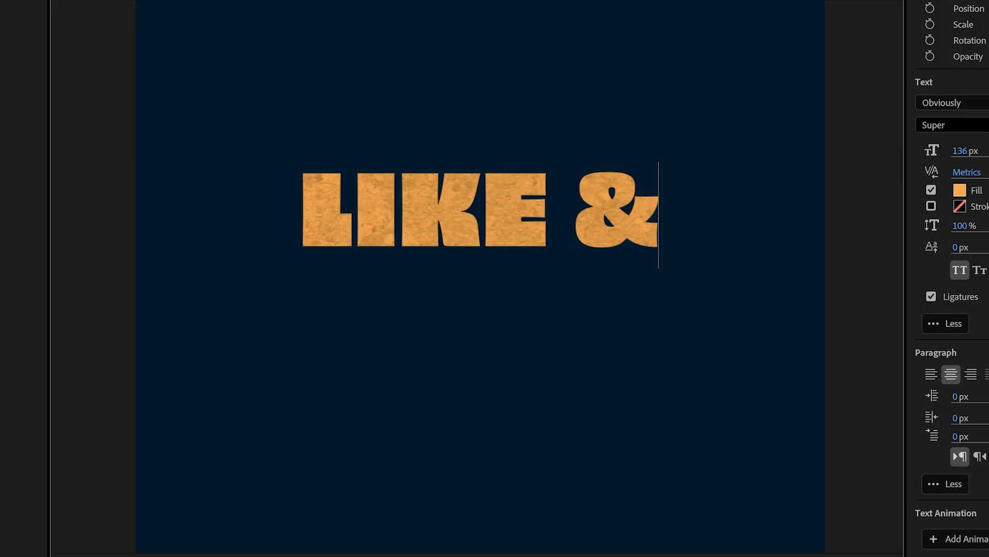
text(SUBSCRIBE)
key(Escape)
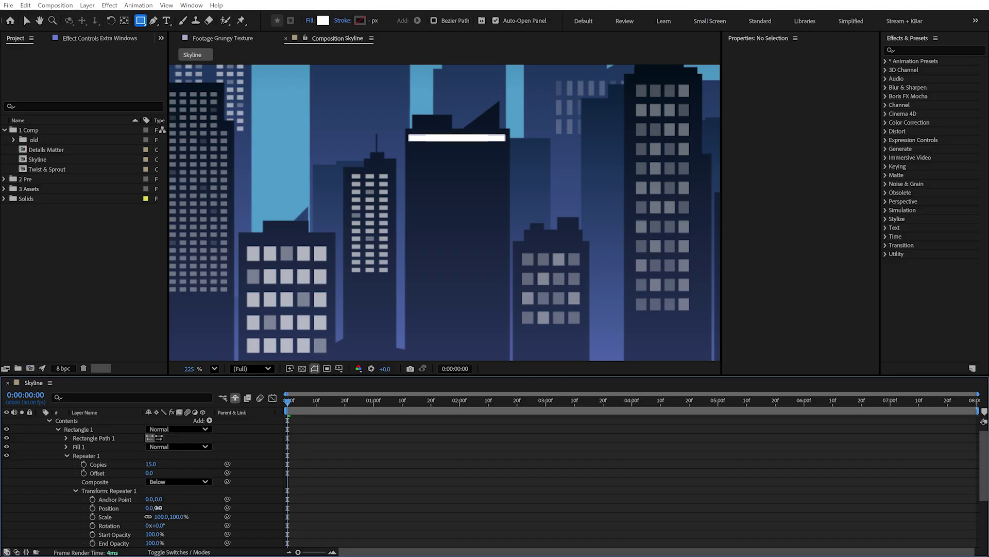
Step: Space the repeated window rectangles down the dark central building by changing the Repeater transform's vertical Position
drag(157, 507, 319, 475)
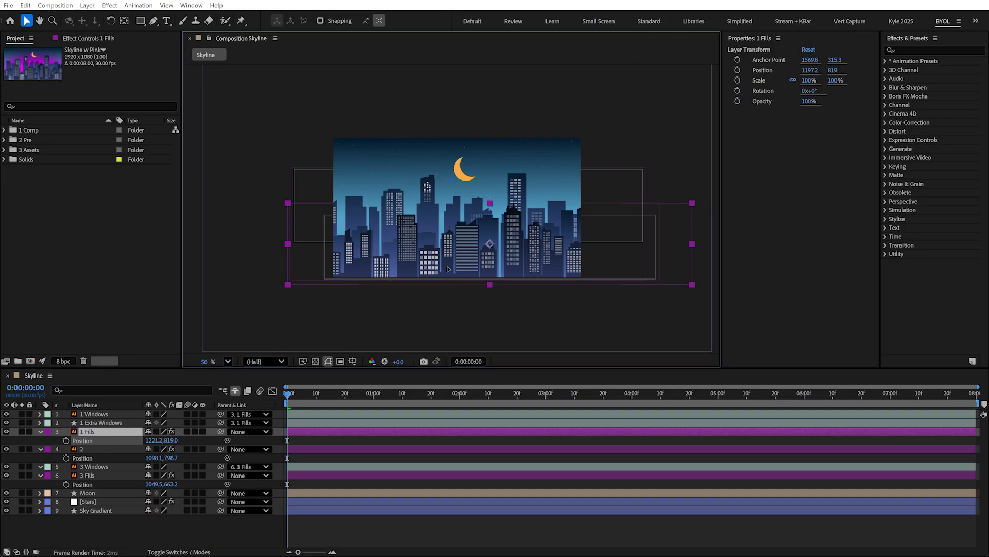
Step: Keyframe Position on the 1 Fills, 2 and 3 Fills skyline layers at the start, and shift 1 Fills left at 0:00:07:29
click(88, 475)
click(86, 432)
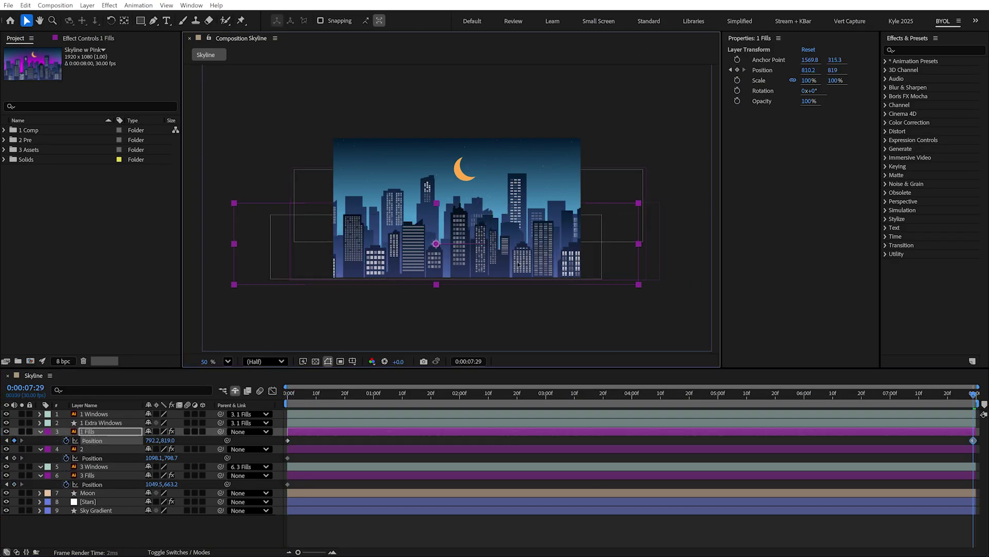
drag(484, 244, 503, 243)
key(End)
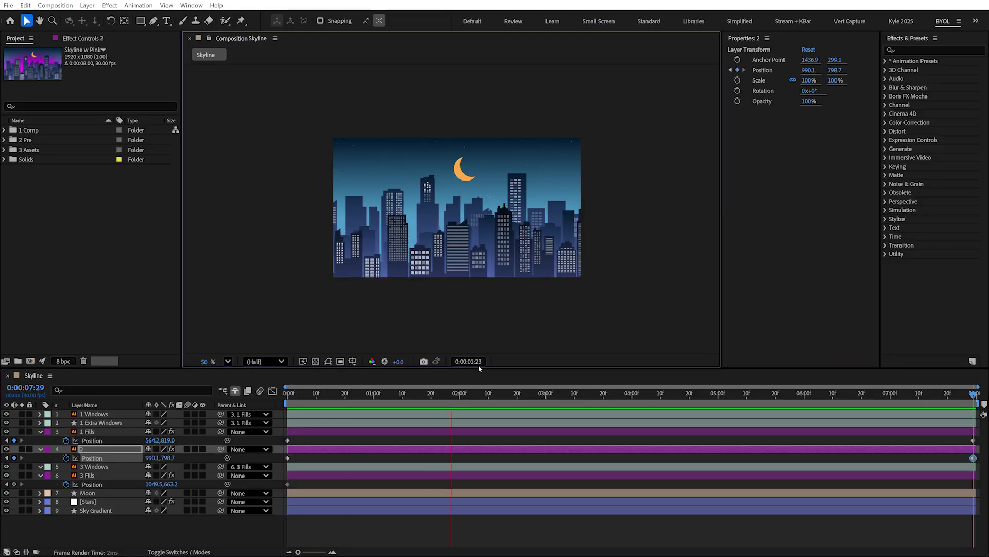
Step: Keyframe smaller sideways shifts for the 2 and 3 Fills layers, preview the parallax, and nudge the starting position to the right
drag(500, 286, 492, 287)
key(space)
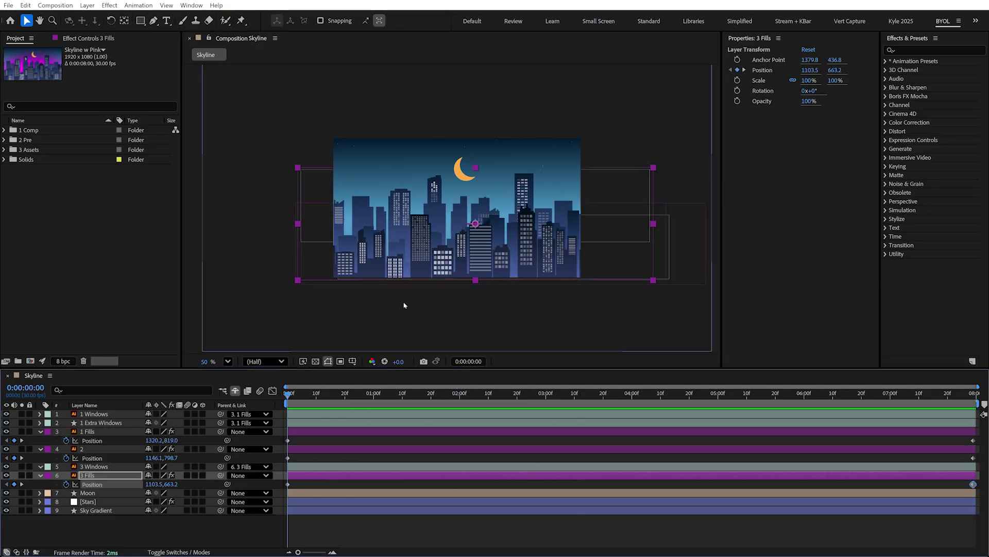
click(458, 301)
key(shift+Right)
key(shift+Right)
key(shift+Right)
key(shift+Right)
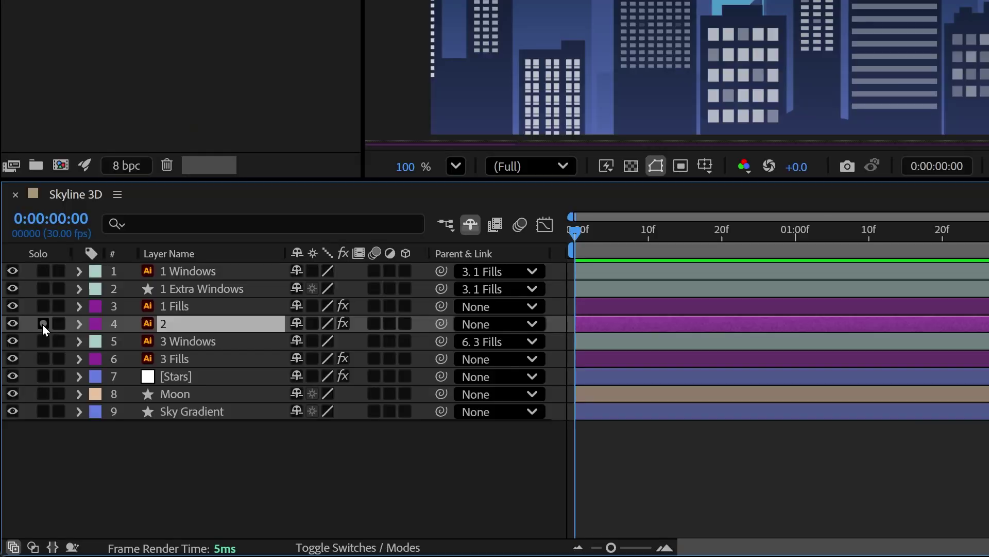
Step: Solo layer 2, try moving it up and rotating it with its 3D gizmo, undo, and push it back to 6900 in Z
click(43, 324)
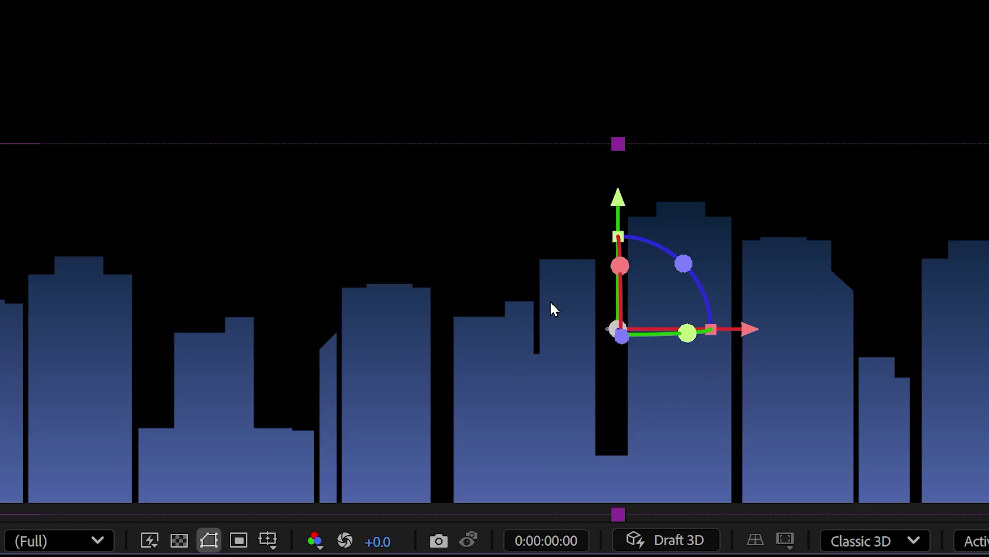
drag(619, 328, 619, 247)
drag(687, 331, 742, 330)
key(ctrl+z)
drag(749, 406, 689, 363)
drag(624, 339, 194, 387)
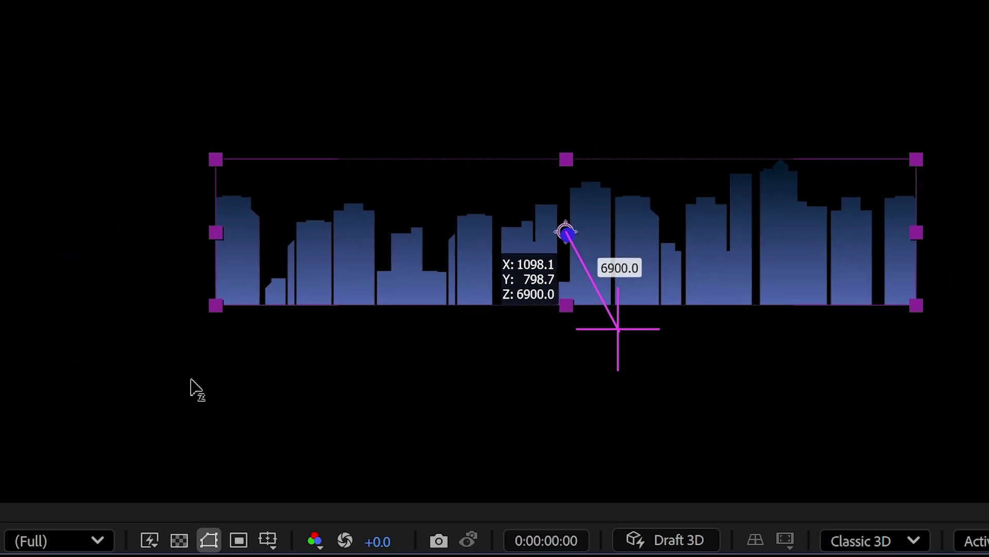
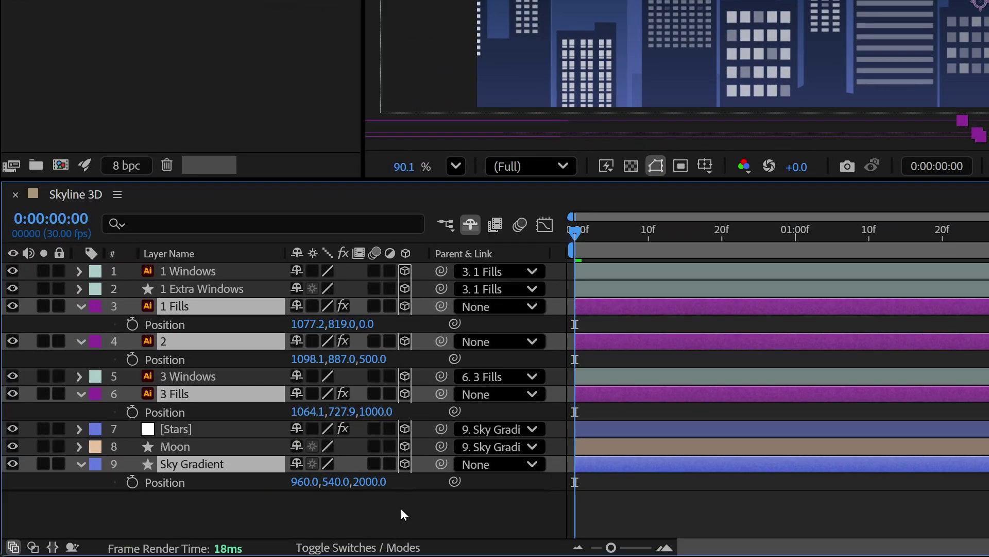
Step: Show Scale alongside Position for the 1 Fills, 2, 3 Fills and Sky Gradient layers, and orbit the scene to examine their depth
key(shift+s)
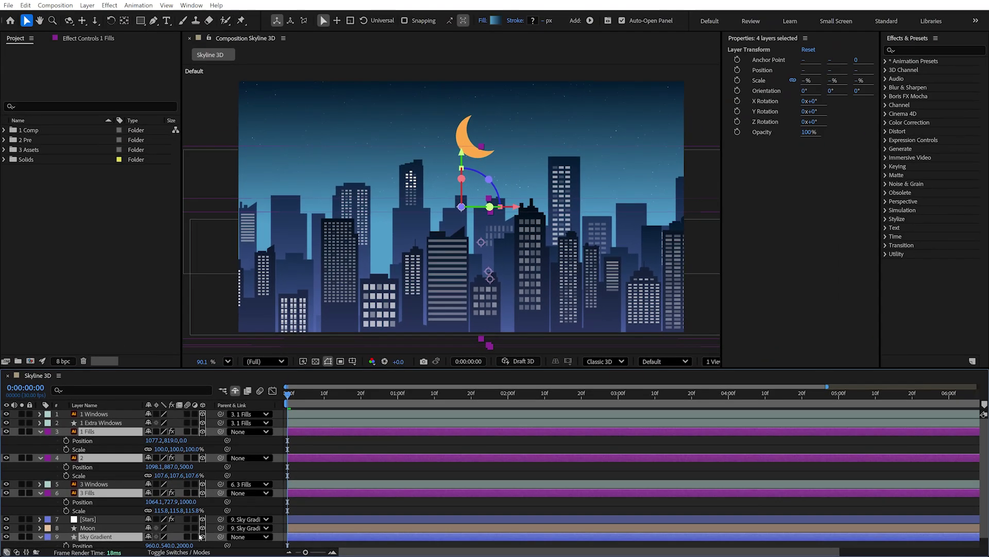
scroll(200, 531, down, 1)
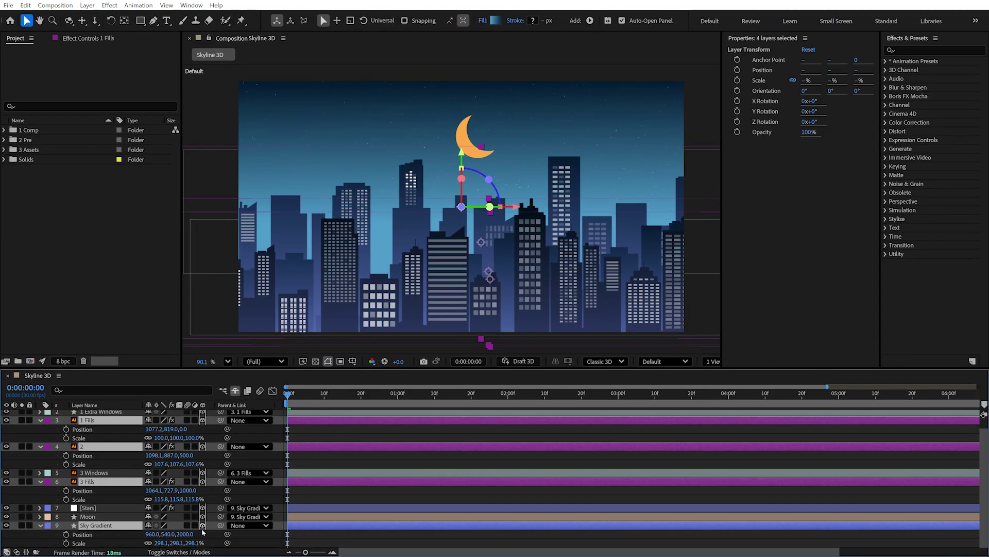
drag(551, 286, 476, 272)
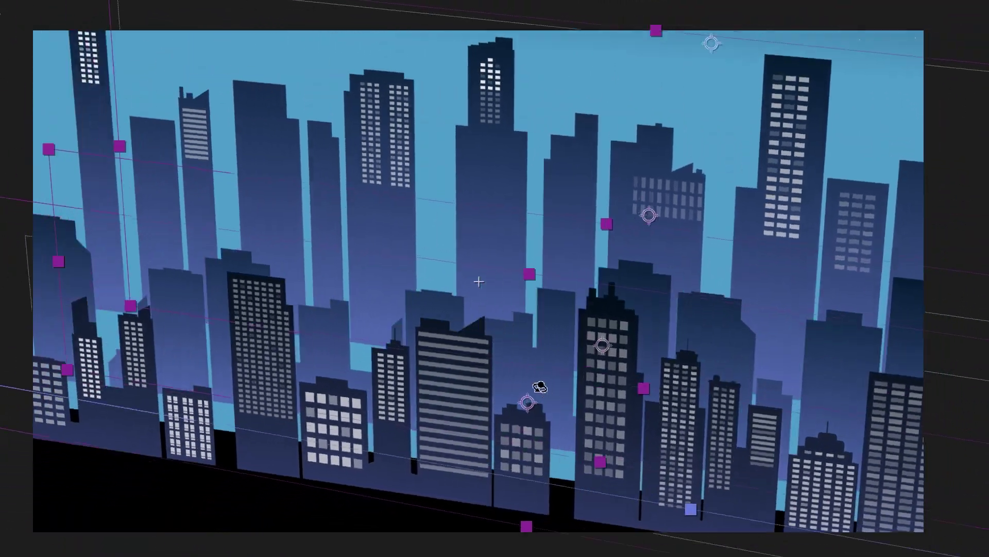
drag(539, 387, 688, 379)
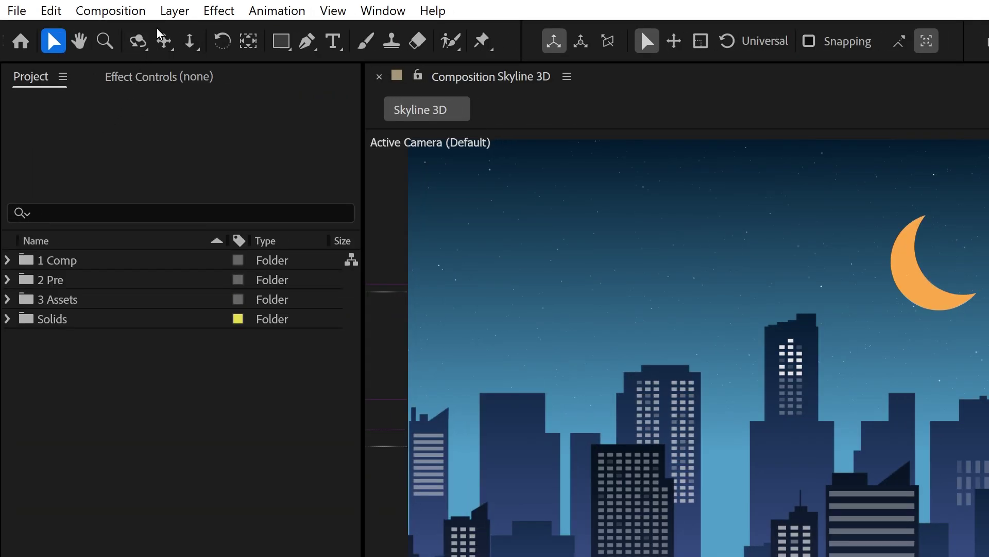
Step: Add a two-node camera with the 50mm preset to the Skyline 3D composition
click(172, 9)
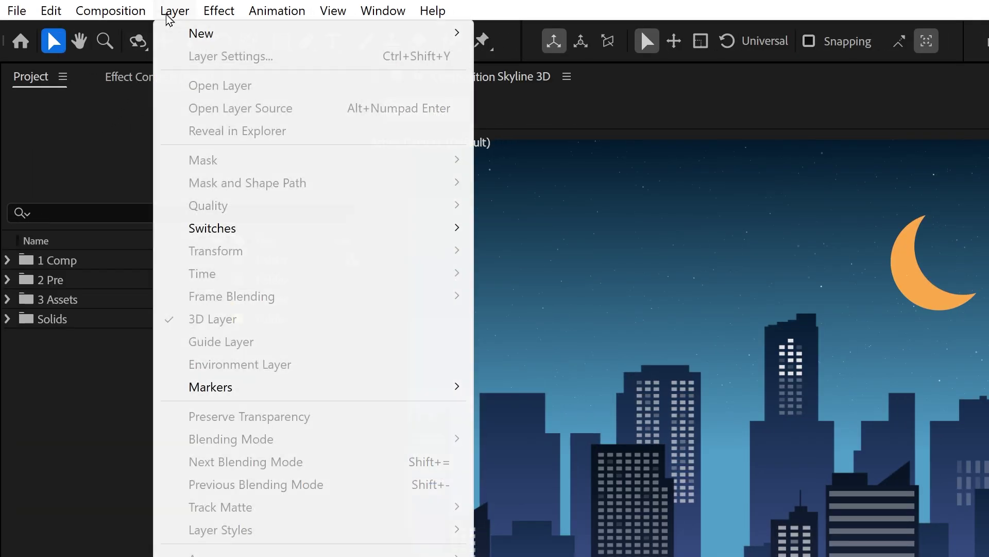
mouse_move(274, 37)
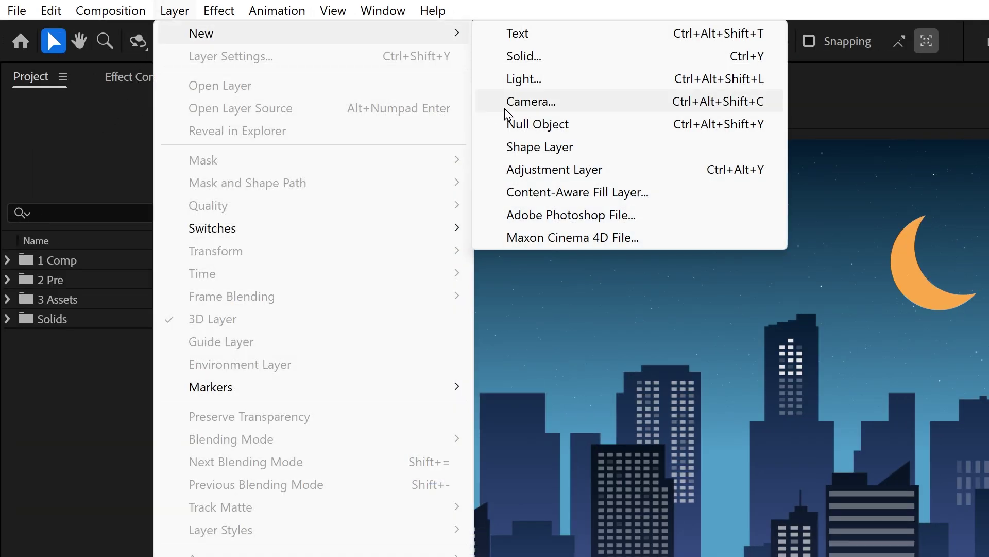
click(511, 111)
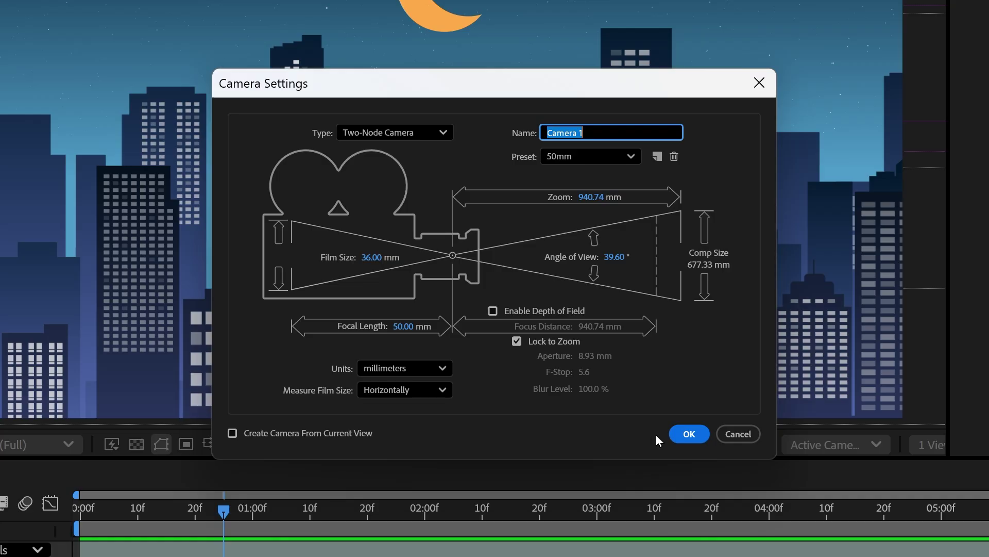
click(689, 434)
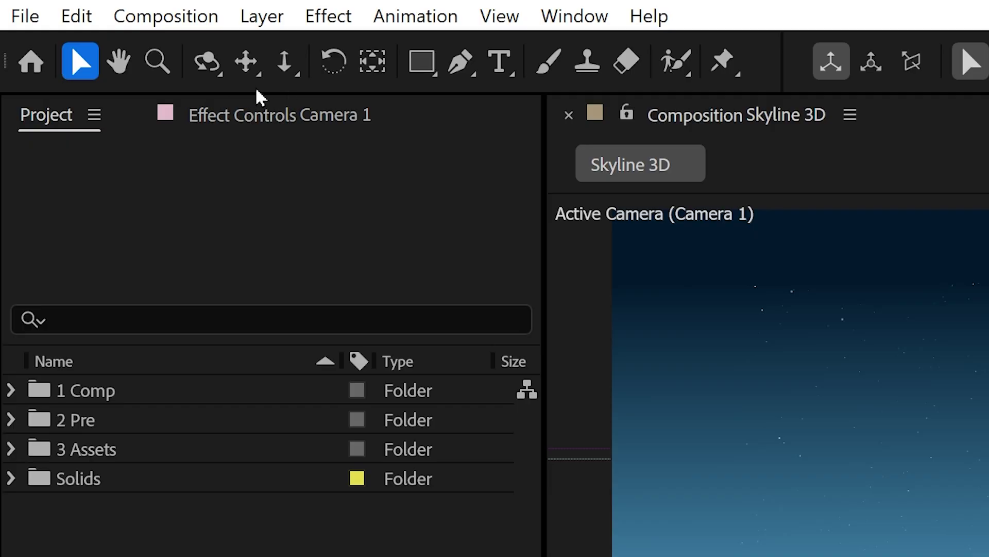
Step: Pan Camera 1 sideways to X 780.3 and start Point of Interest and Position keyframes at the beginning of Skyline 3D
click(246, 71)
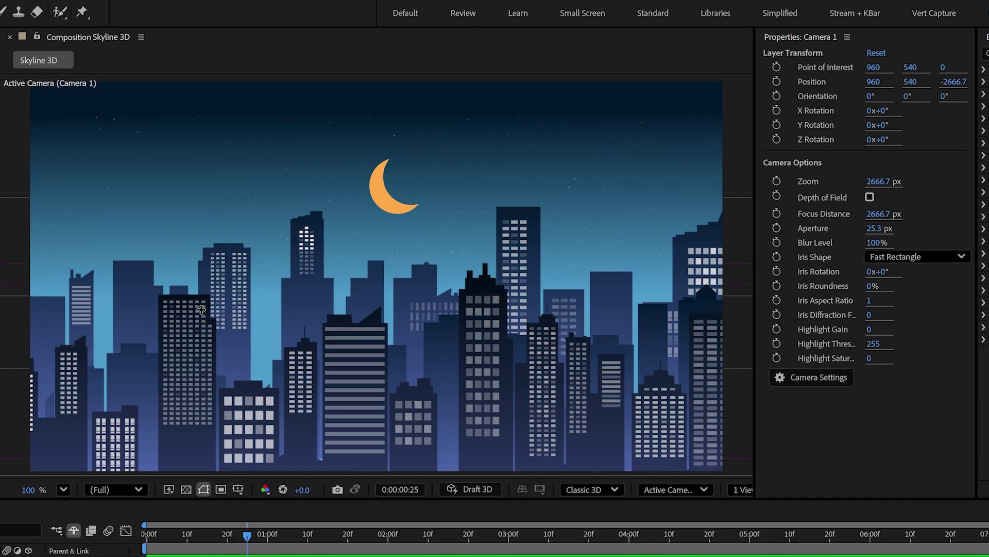
mouse_move(241, 317)
mouse_down()
mouse_move(302, 317)
mouse_move(91, 310)
mouse_move(227, 311)
mouse_up()
key(ctrl+z)
drag(351, 296, 412, 297)
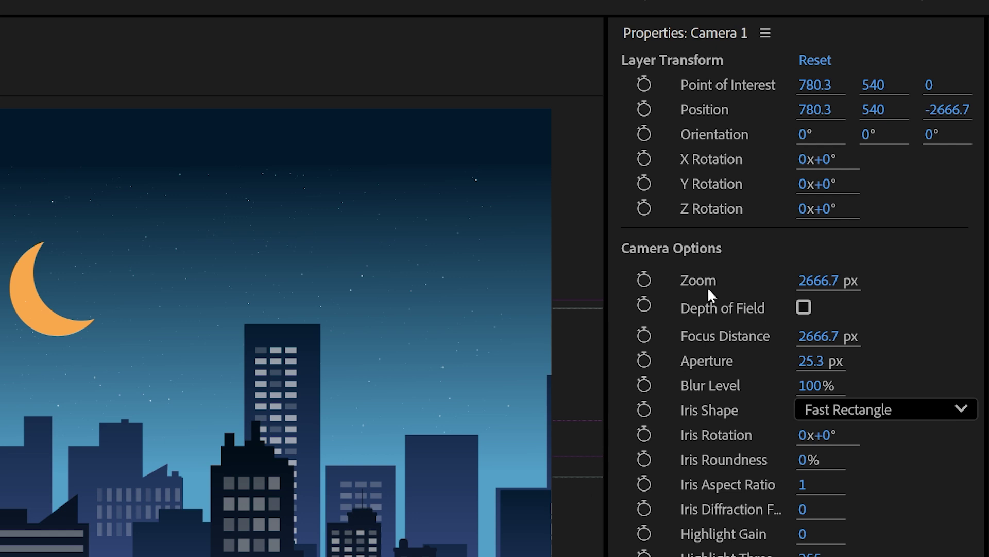
click(645, 84)
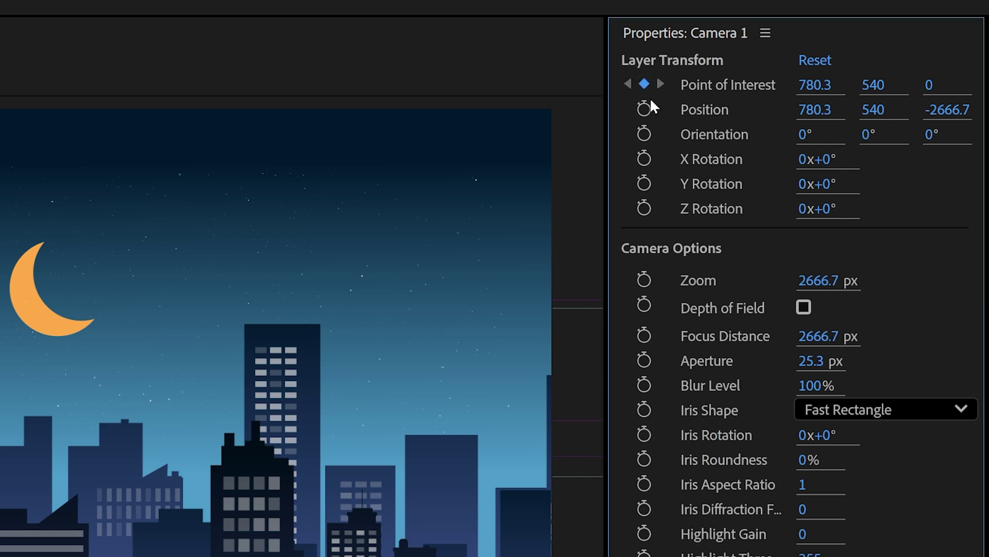
click(644, 108)
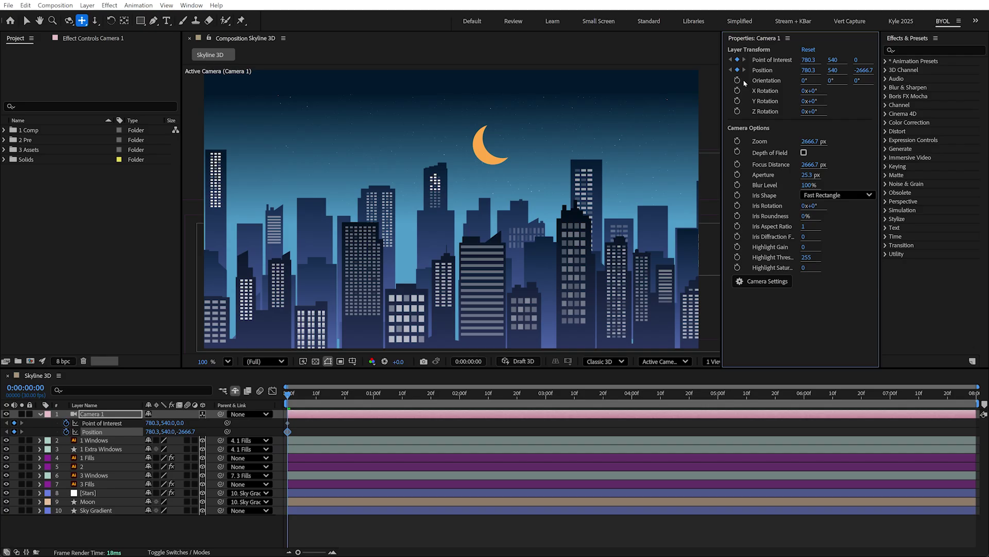
Step: At the composition's last frame, pan Camera 1 the opposite way to X 1251.7 and preview the camera move
key(End)
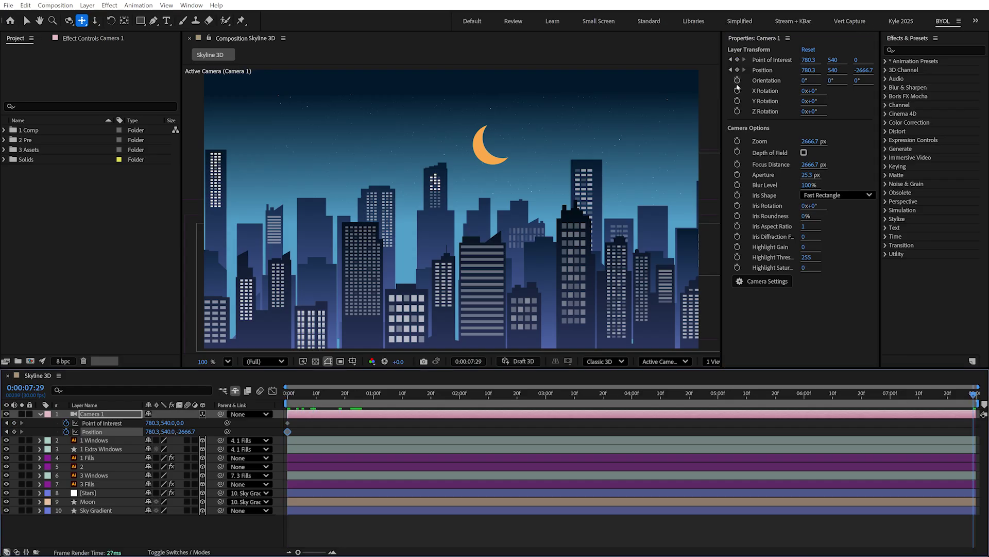
drag(516, 220, 447, 220)
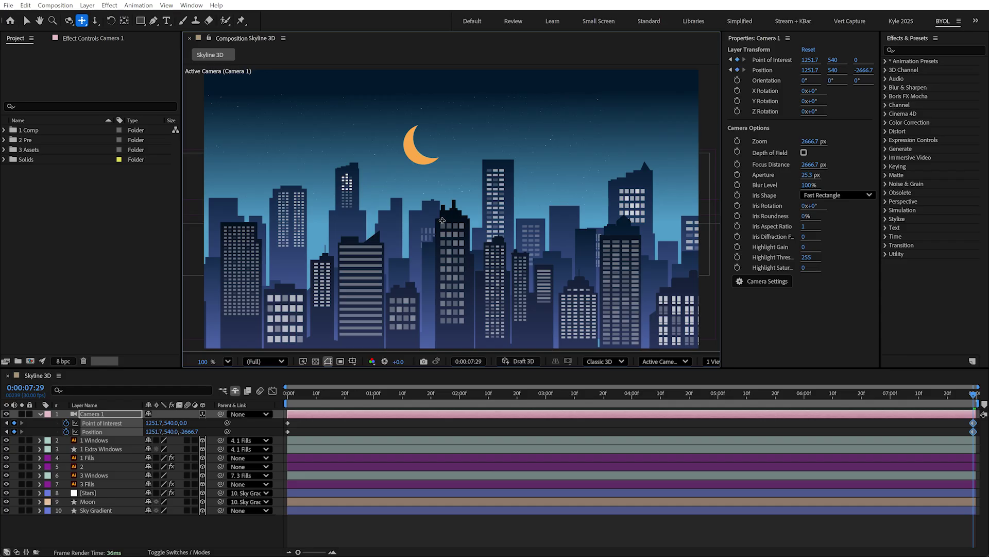
key(space)
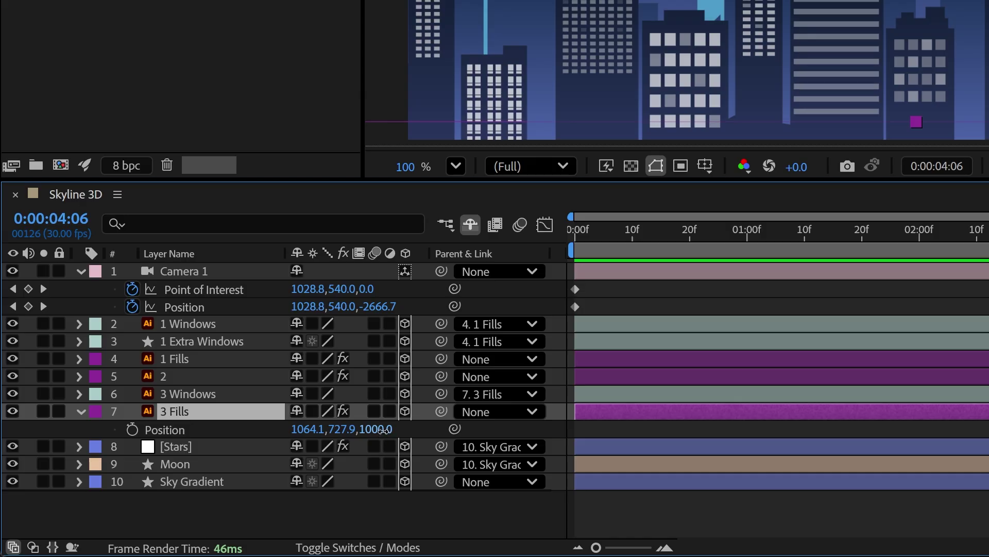
Step: Adjust the 3 Fills layer's Z position to change its depth in the skyline
drag(385, 436, 357, 431)
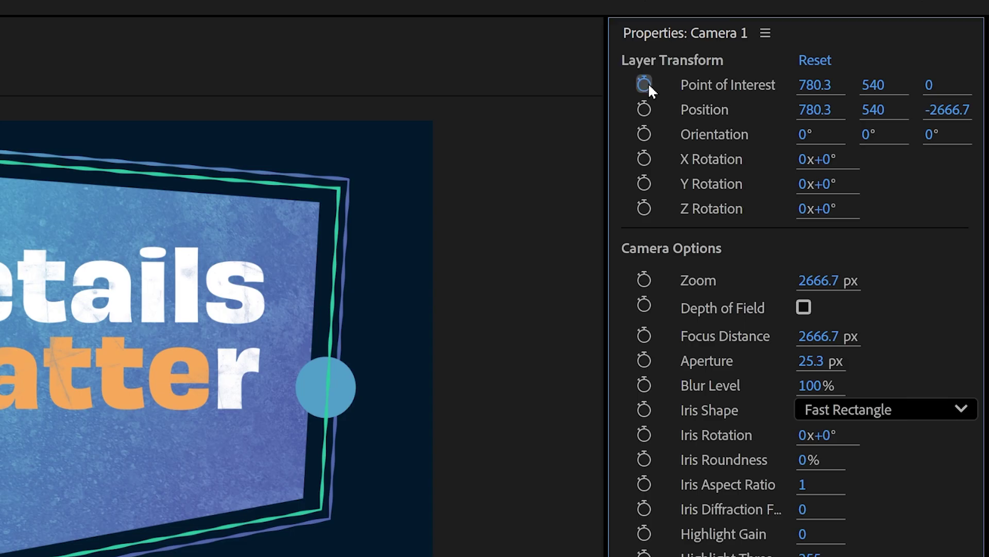
Step: Start keyframing Camera 1's Point of Interest in the Details Matter composition and activate the camera orbit tool
click(737, 60)
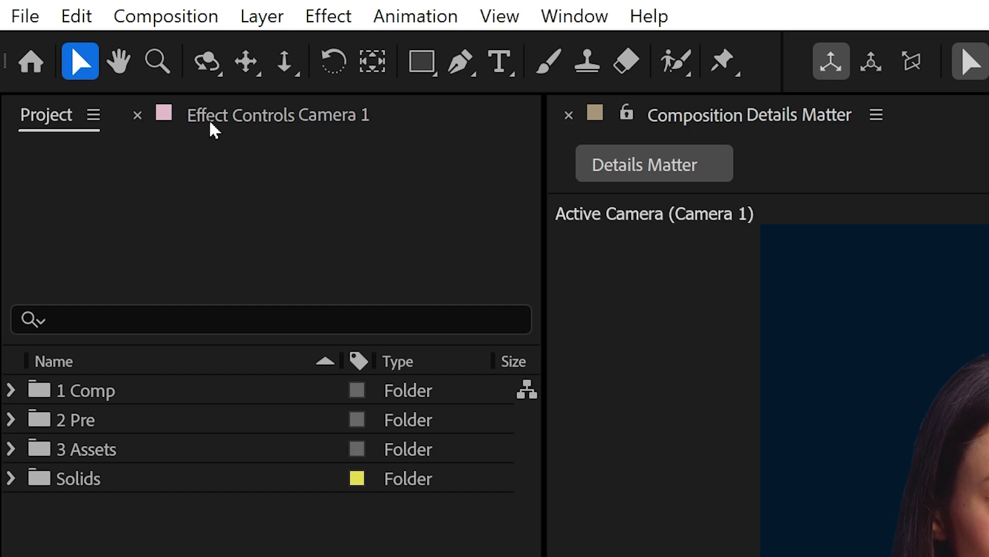
click(207, 76)
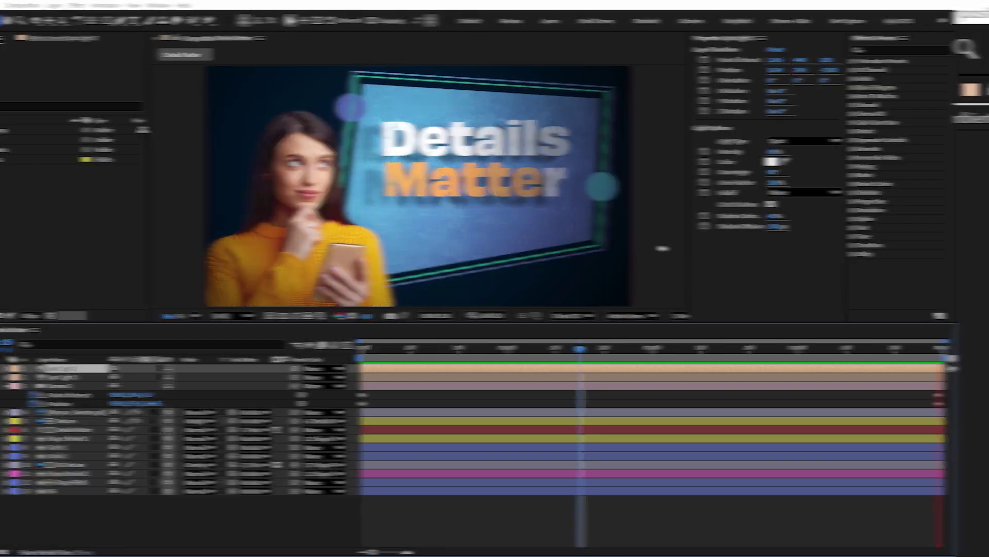
Step: Add an adjustment layer with a Curves effect to Details Matter and pull down the darker part of the RGB curve
click(58, 8)
mouse_move(107, 20)
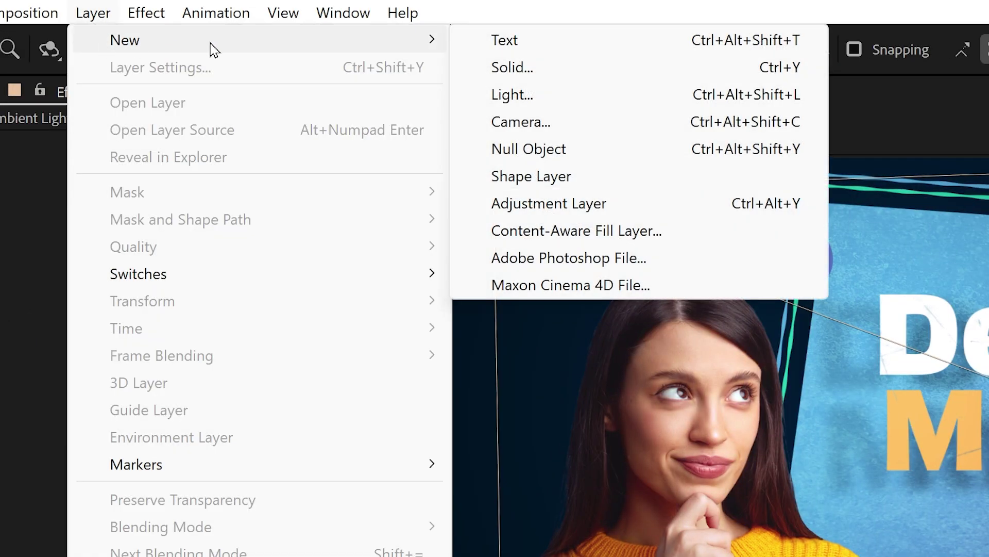
click(541, 205)
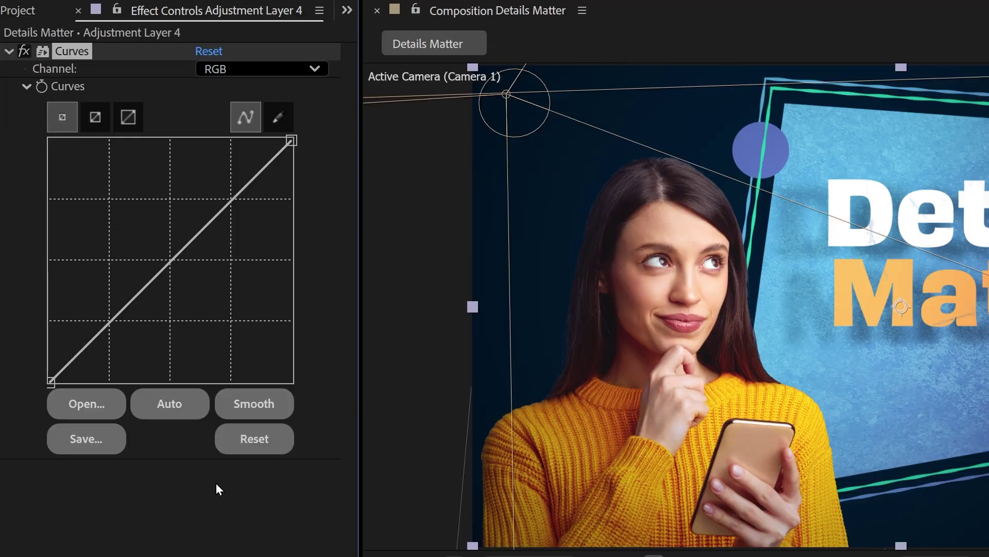
drag(167, 258, 109, 333)
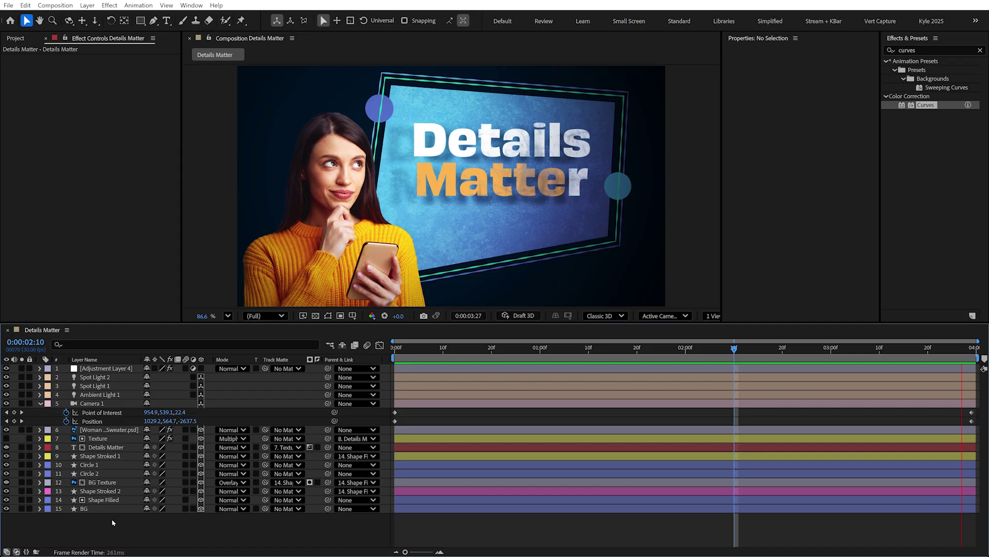